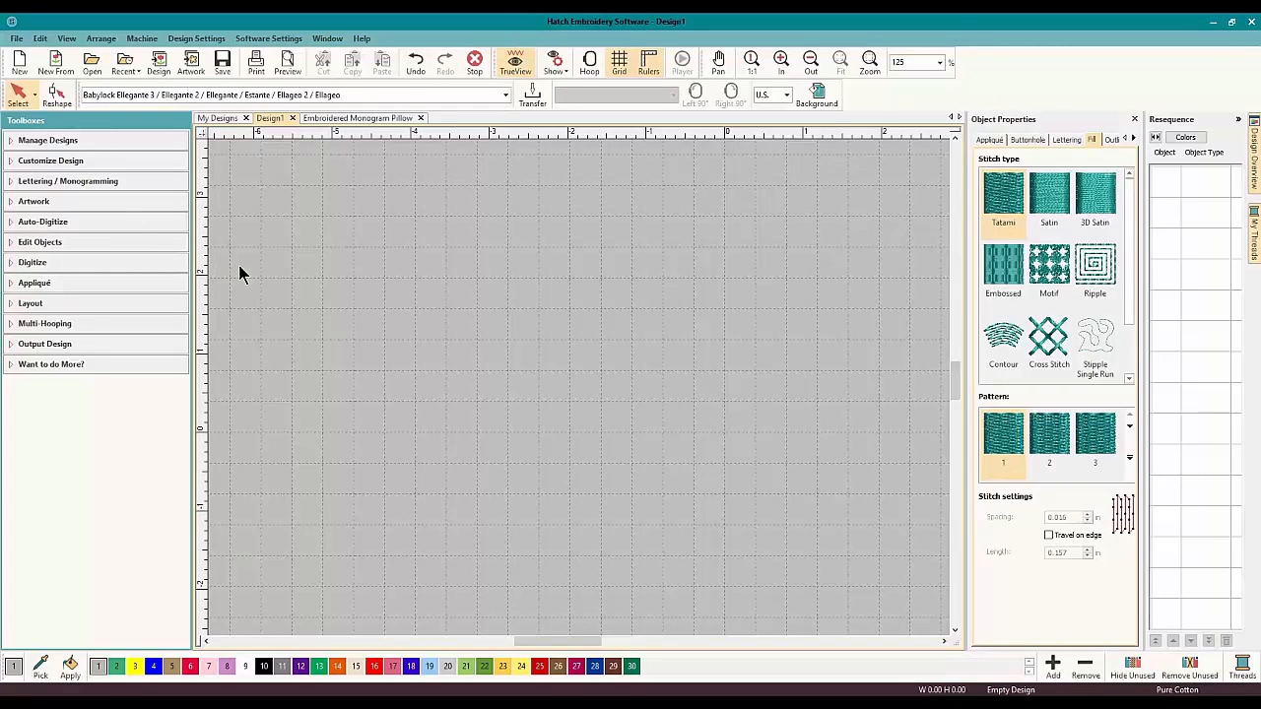
# Activate the Lettering tool
pyautogui.click(96, 186)
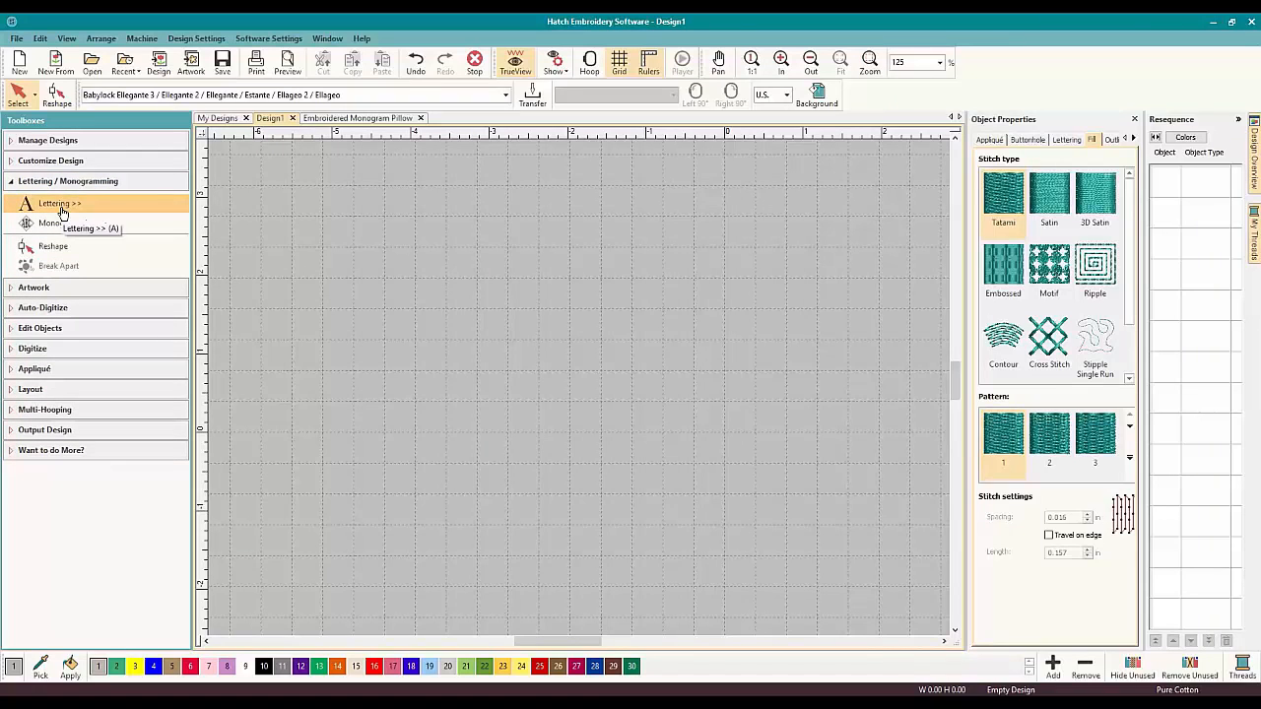
pyautogui.click(77, 204)
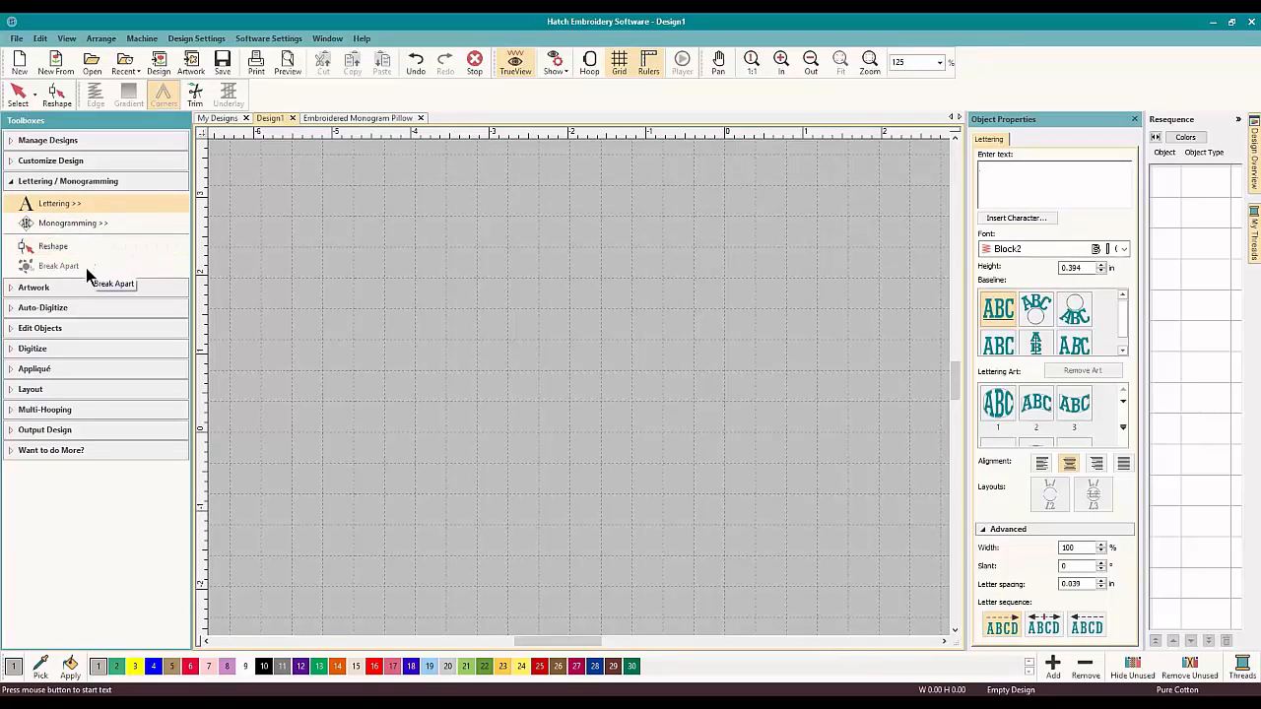
pyautogui.click(82, 338)
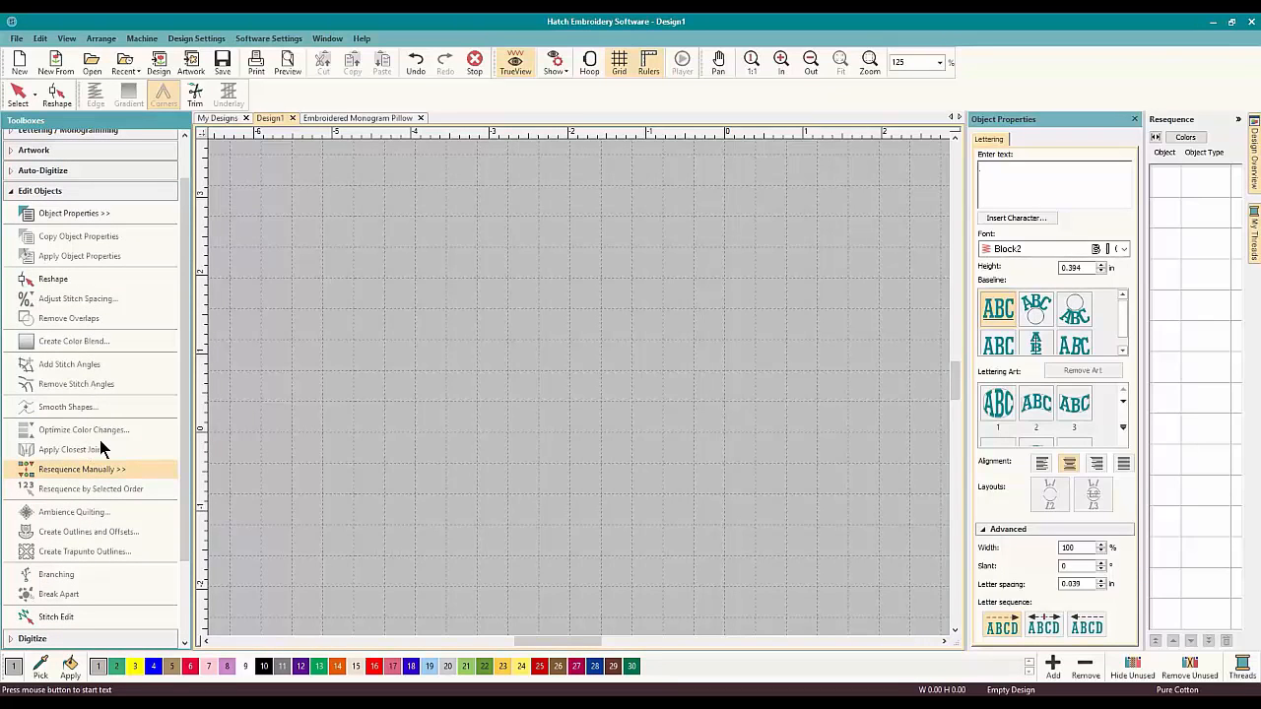
pyautogui.scroll(-2, 101, 449)
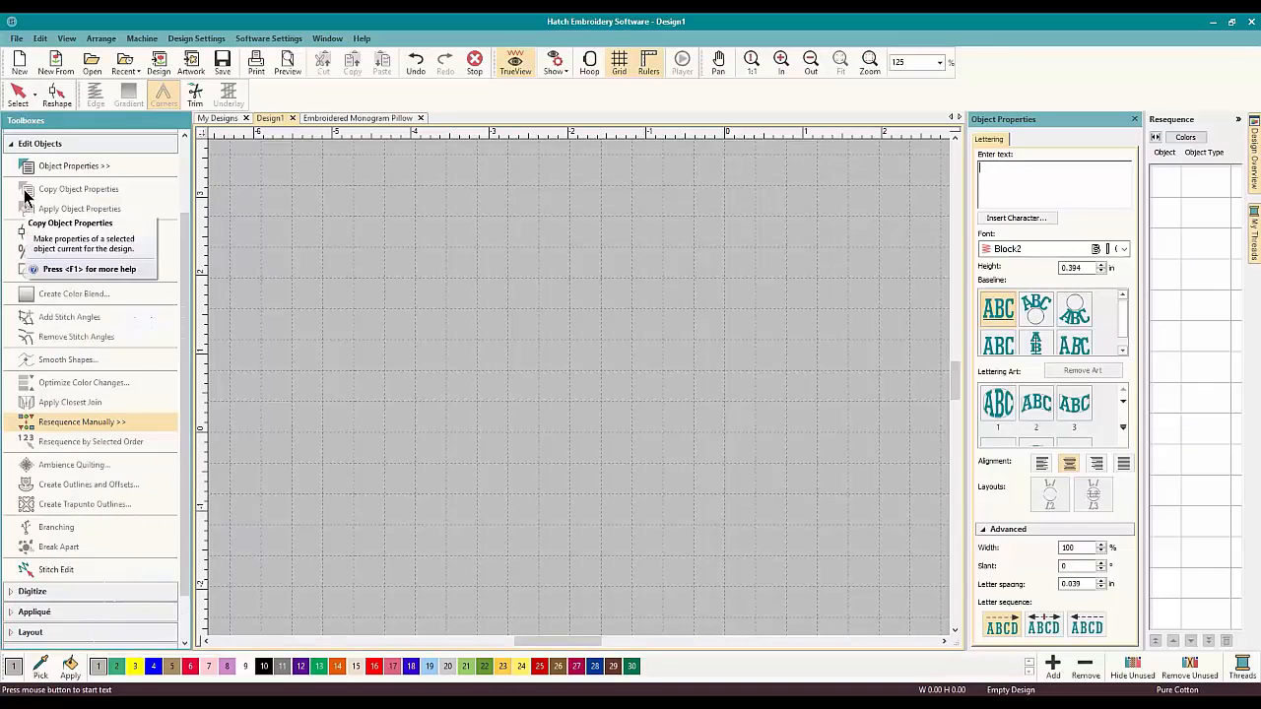
pyautogui.click(13, 146)
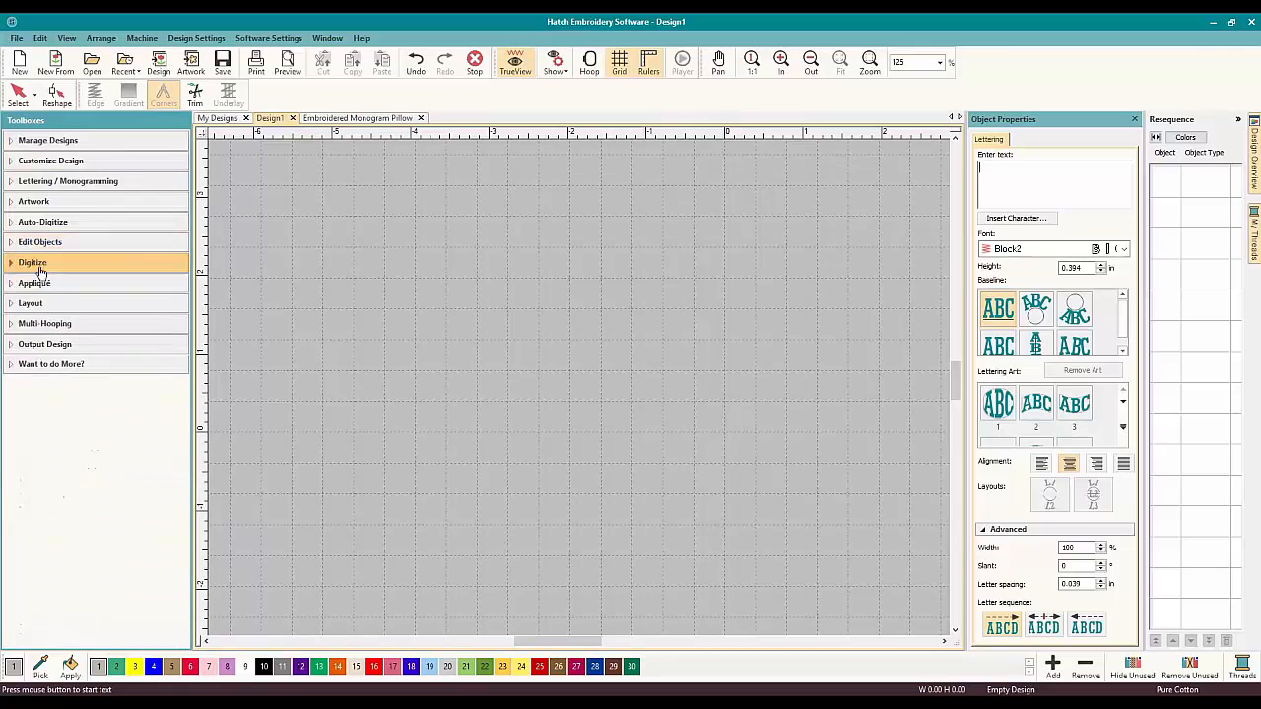
pyautogui.click(75, 181)
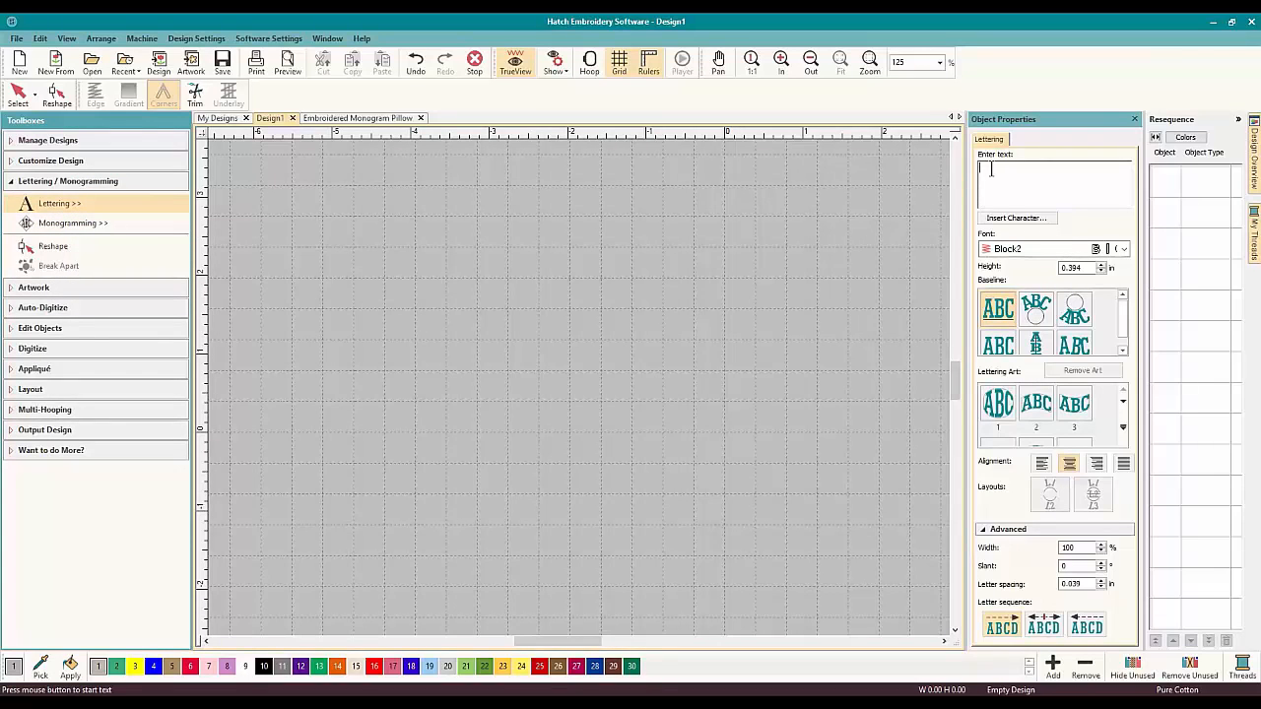
# Place a lettering object reading "OML Embroidery" in the Block2 font in the upper-left area of the design
pyautogui.click(434, 318)
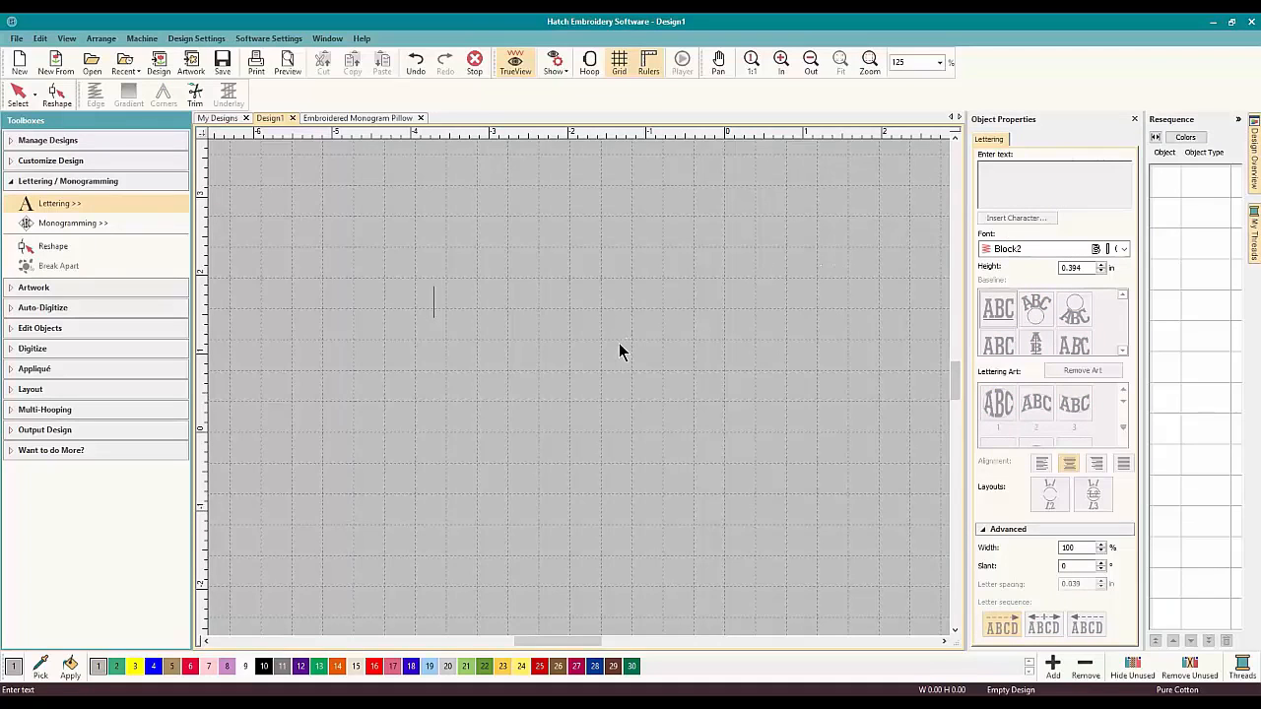
pyautogui.write('oml')
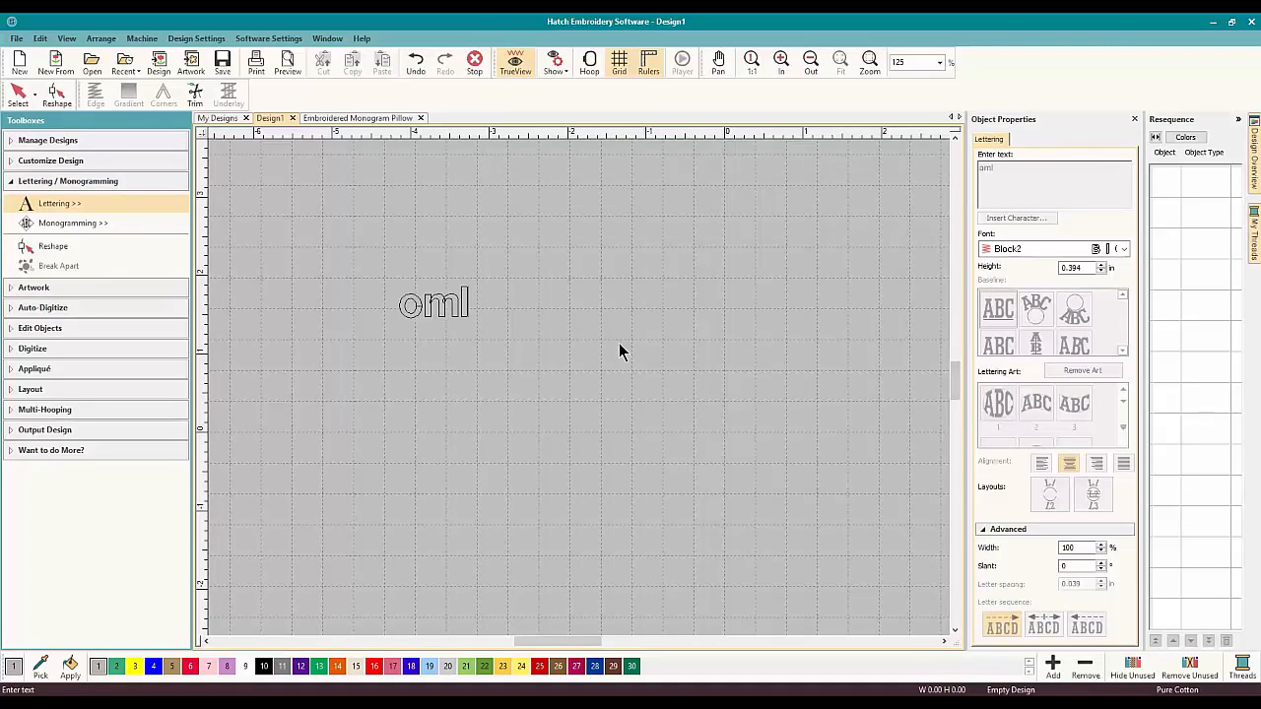
pyautogui.press('BackSpace')
pyautogui.press('BackSpace')
pyautogui.press('BackSpace')
pyautogui.write('OML eMB')
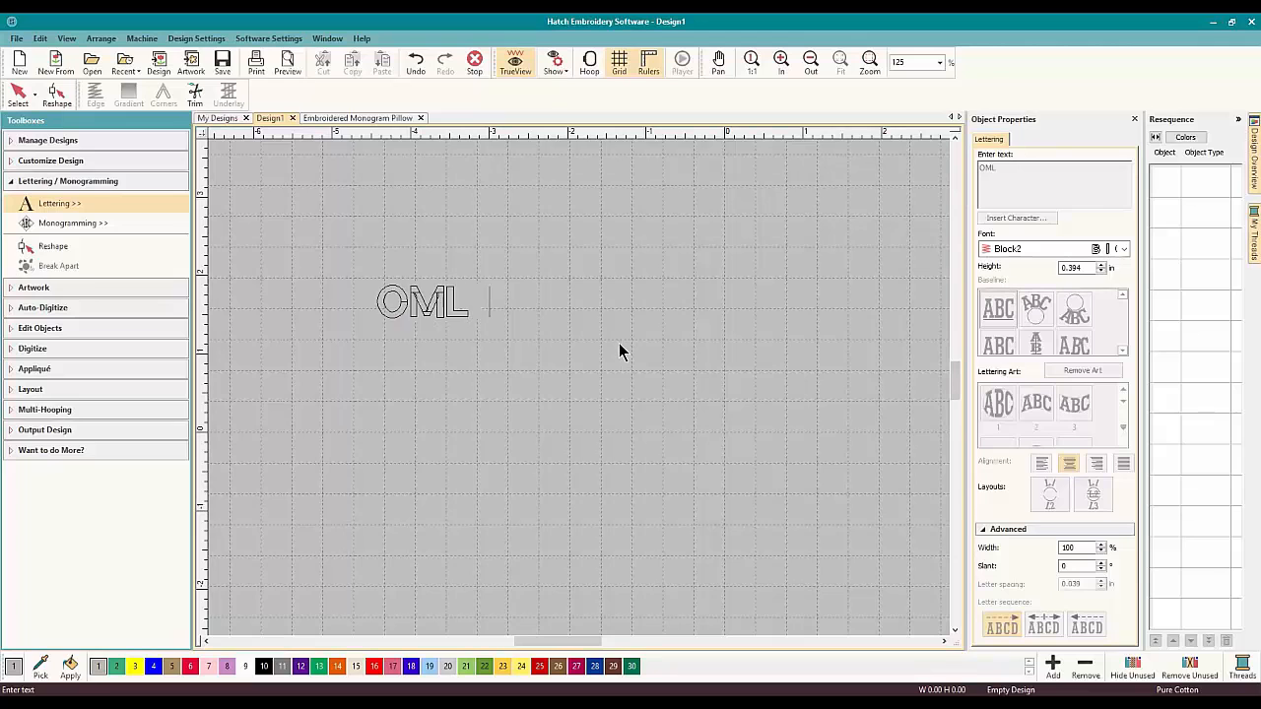
pyautogui.press('BackSpace')
pyautogui.press('BackSpace')
pyautogui.press('BackSpace')
pyautogui.write('Embroidery')
pyautogui.press('Return')
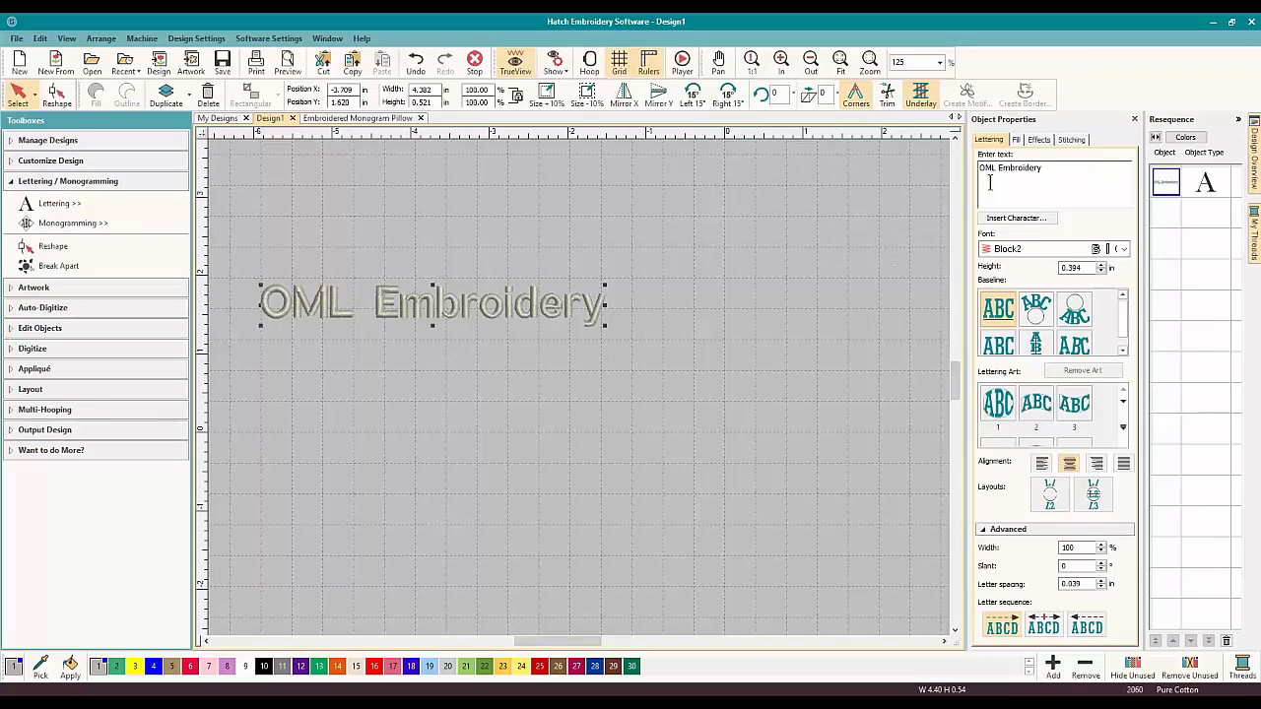
# Add the second line "Loves Hatch !" to the lettering and color the whole object with red thread 16
pyautogui.click(1040, 177)
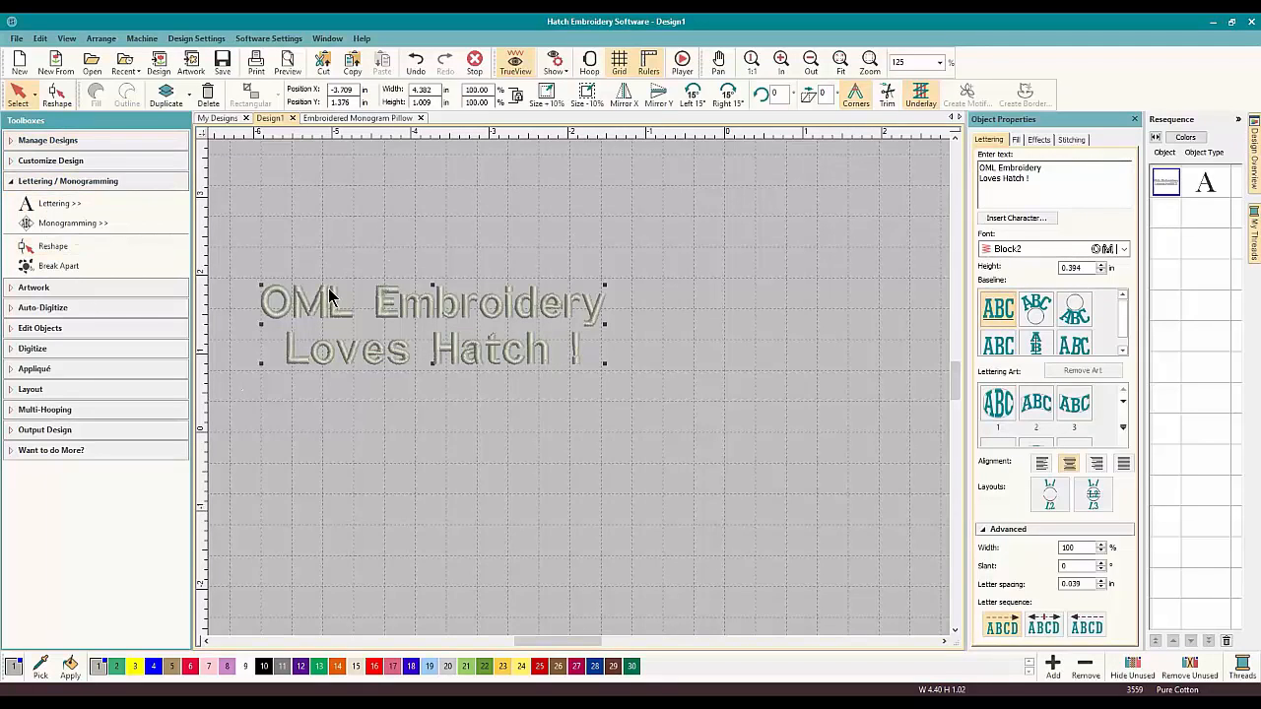
pyautogui.click(20, 95)
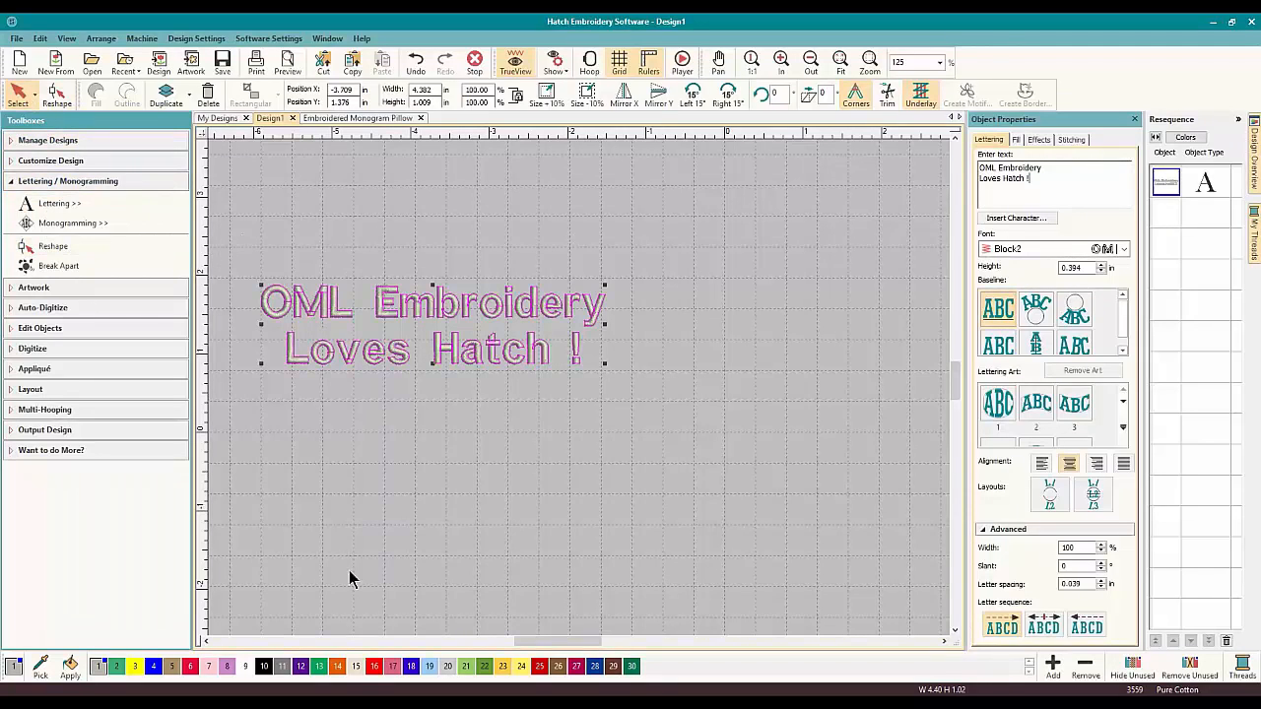
pyautogui.click(374, 667)
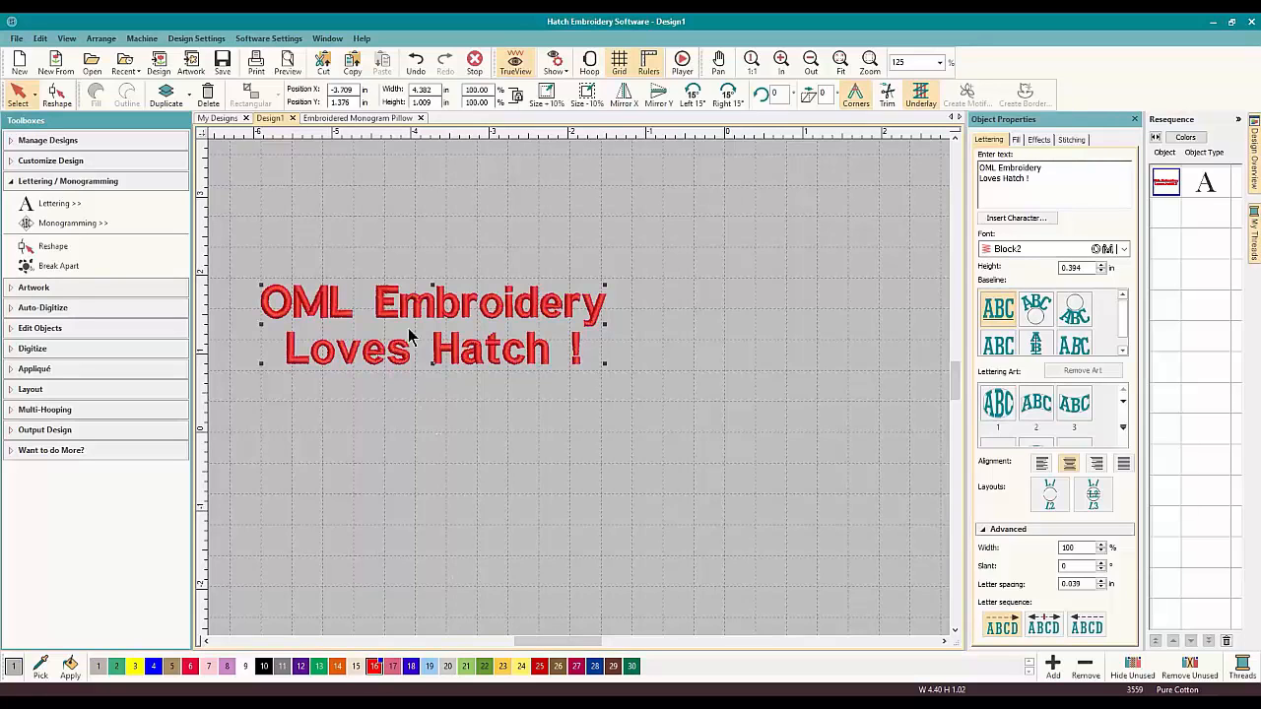
# Enlarge the two-line lettering proportionally to about 6.7 in wide and position it near the middle of the visible work area
pyautogui.moveTo(429, 315); pyautogui.dragTo(548, 345)
pyautogui.moveTo(724, 315); pyautogui.dragTo(870, 224)
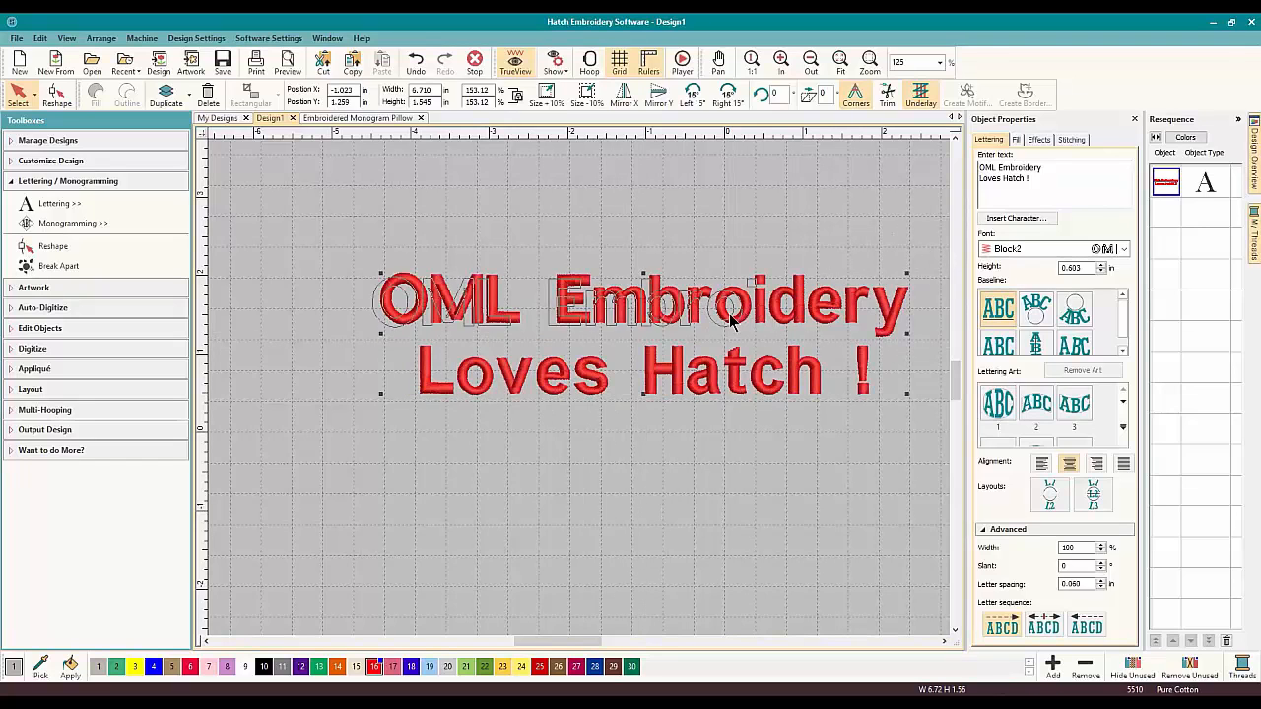
pyautogui.moveTo(746, 321); pyautogui.dragTo(664, 337)
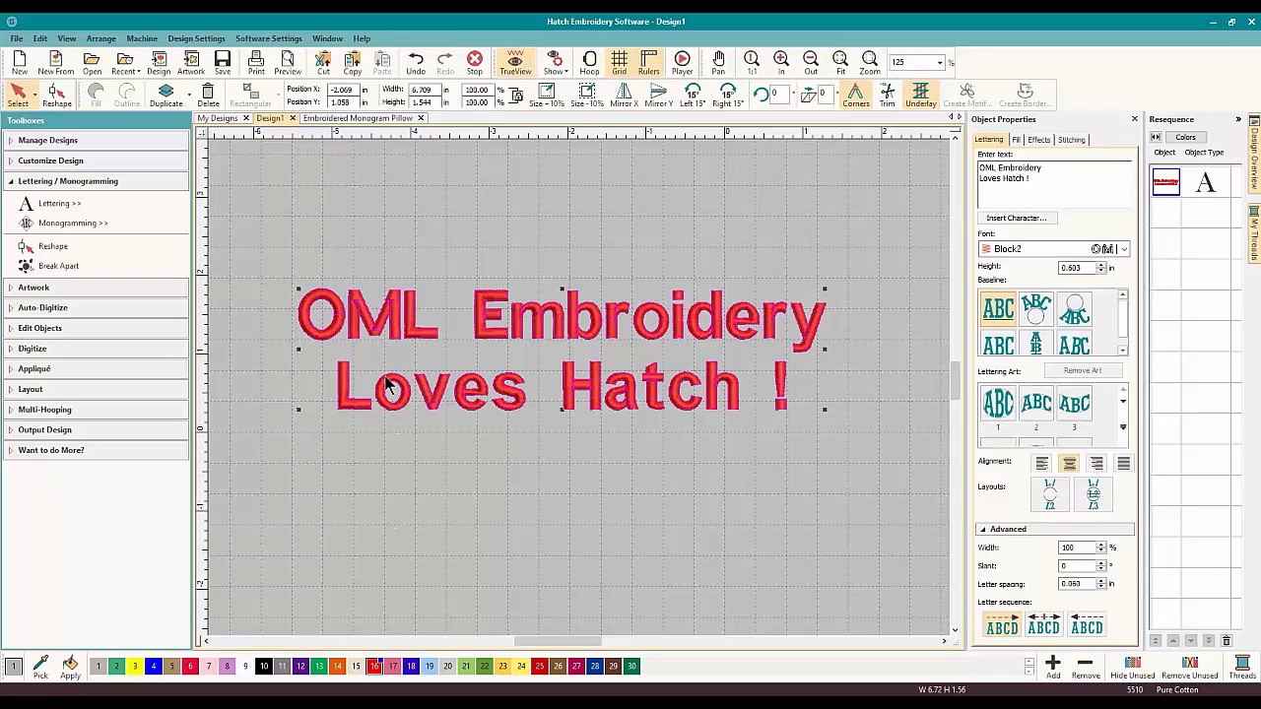
pyautogui.click(408, 491)
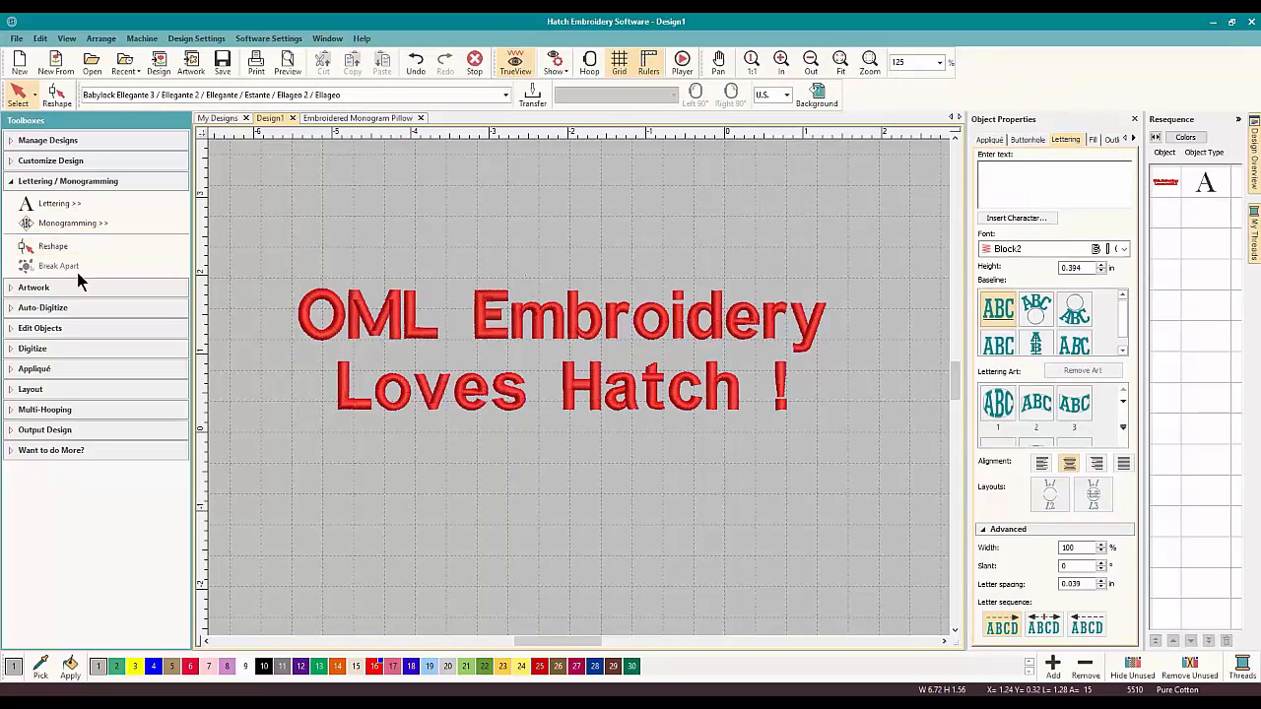
# Break the lettering apart into its two lines and move "OML Embroidery" up, away from "Loves Hatch !"
pyautogui.click(532, 314)
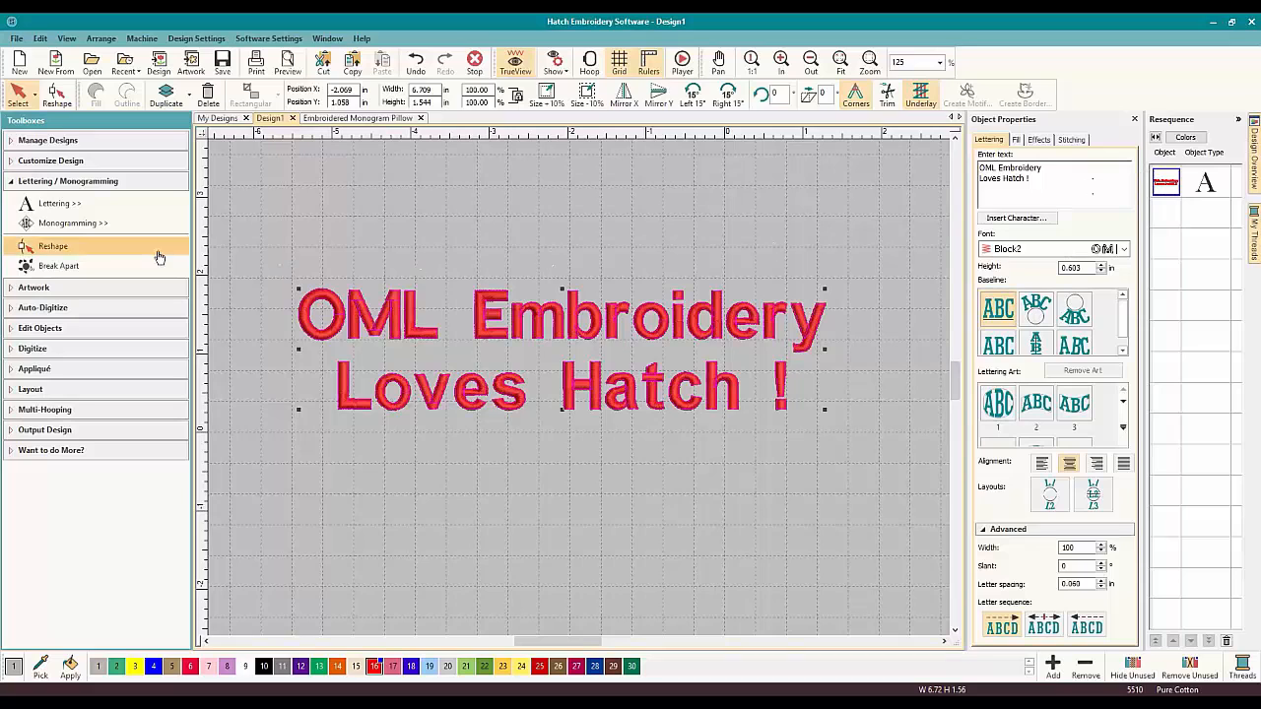
pyautogui.click(61, 267)
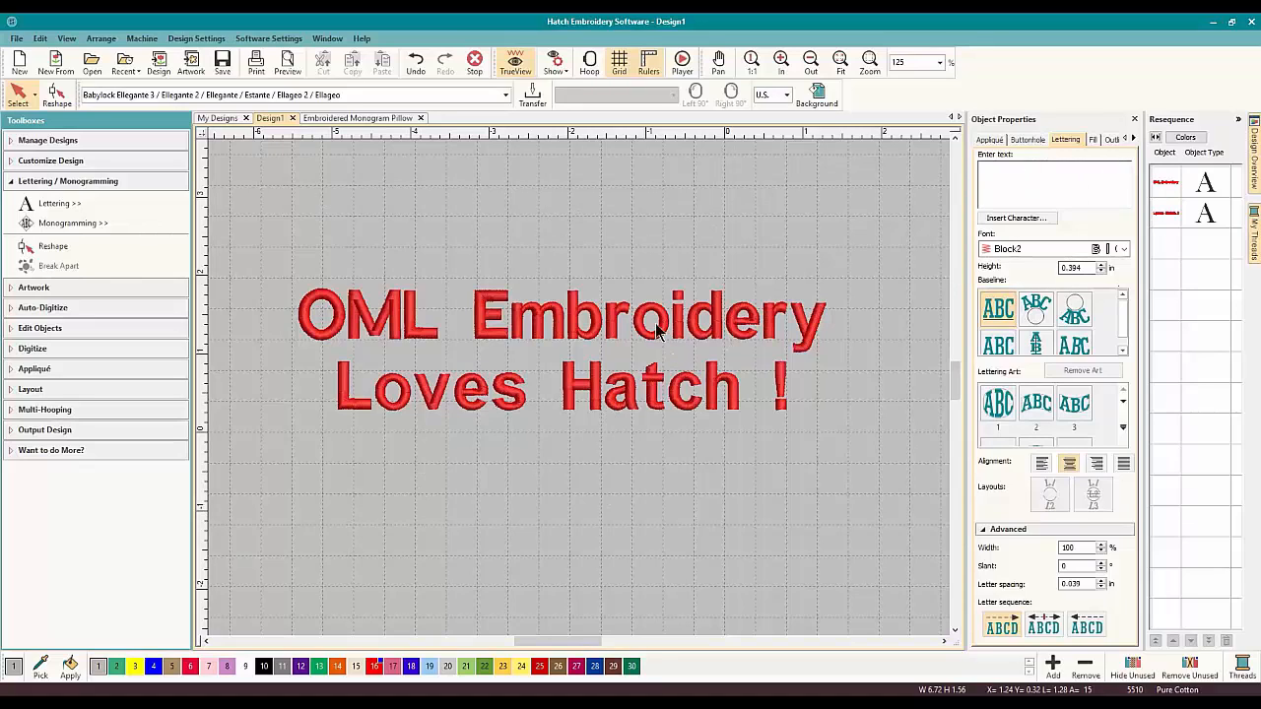
pyautogui.click(1168, 169)
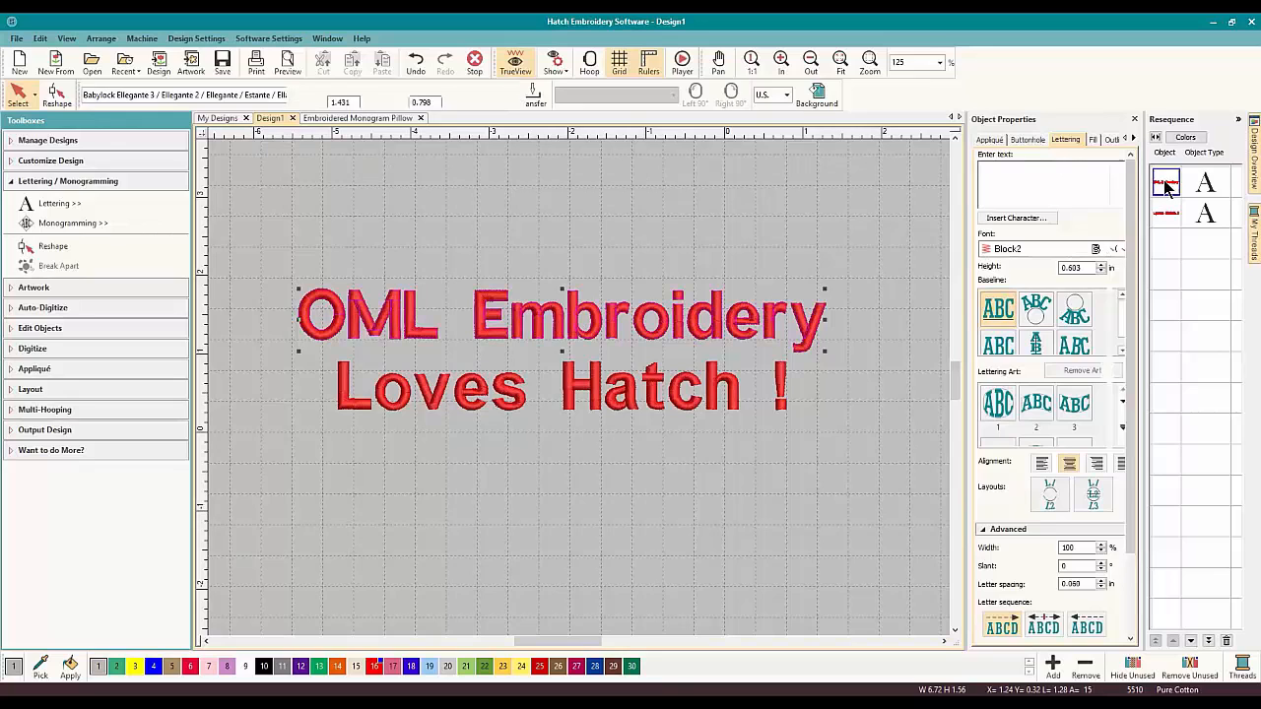
pyautogui.moveTo(572, 314); pyautogui.dragTo(578, 277)
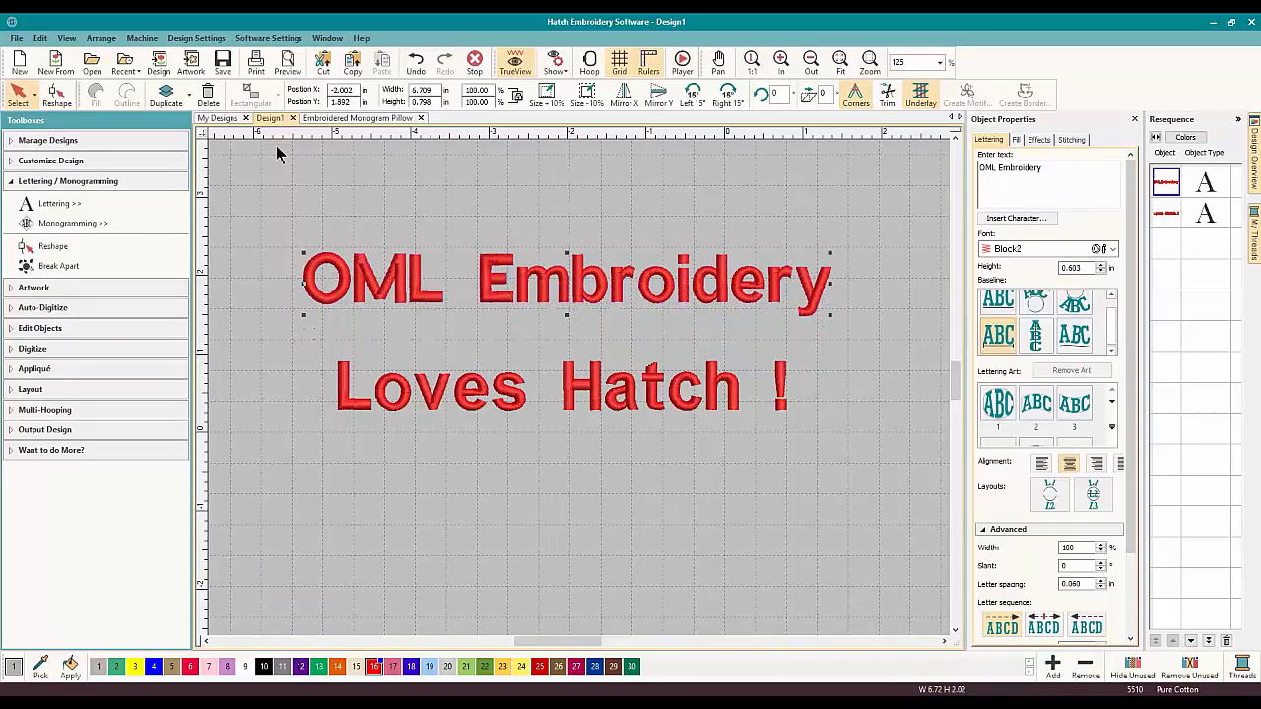
# Undo the move of the upper line and the Break Apart of the lettering
pyautogui.click(39, 39)
pyautogui.click(43, 54)
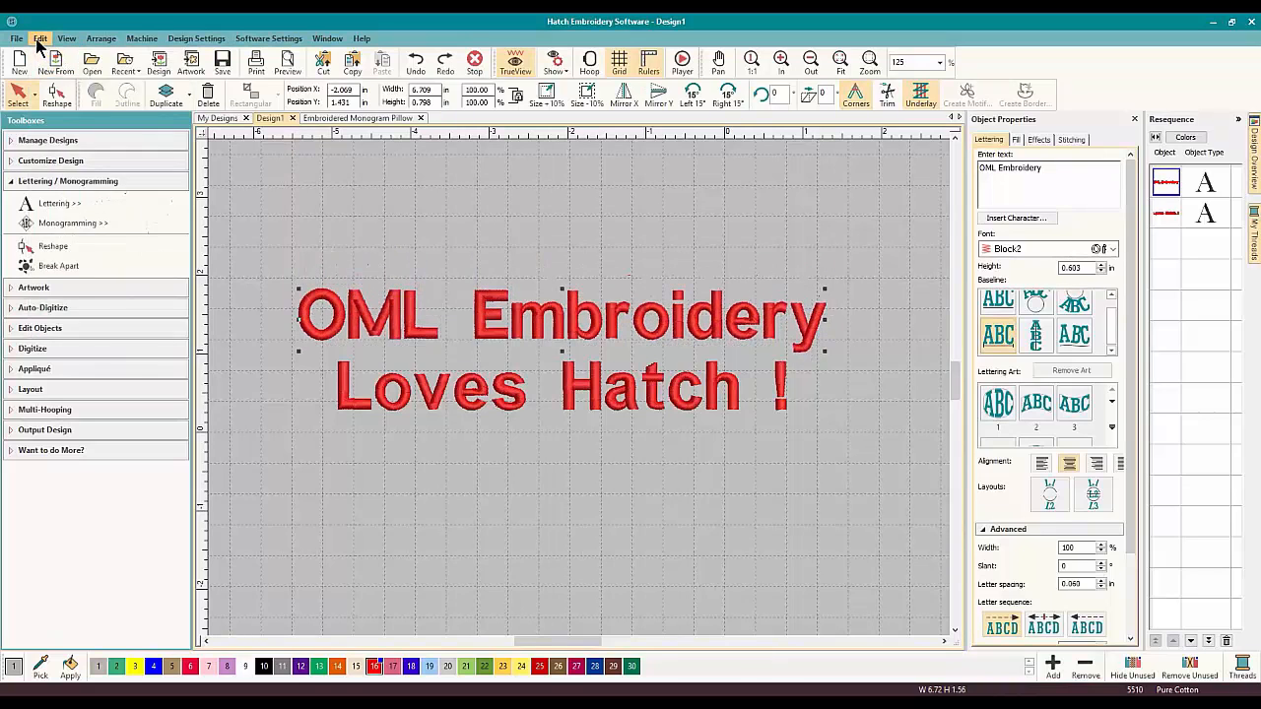
pyautogui.click(39, 39)
pyautogui.click(45, 54)
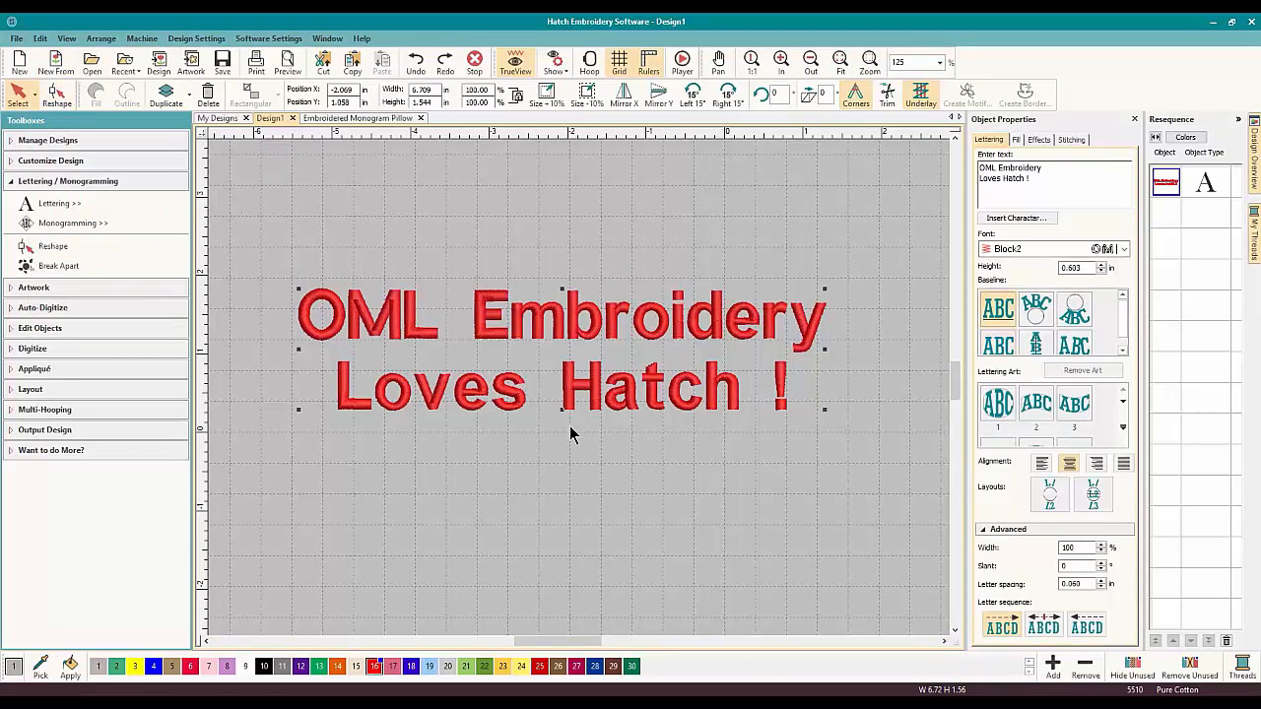
# Shift the two-line lettering slightly as one object and break it apart into two separate lines
pyautogui.moveTo(564, 333)
pyautogui.mouseDown()
pyautogui.moveTo(568, 279)
pyautogui.moveTo(568, 346)
pyautogui.moveTo(569, 323)
pyautogui.mouseUp()
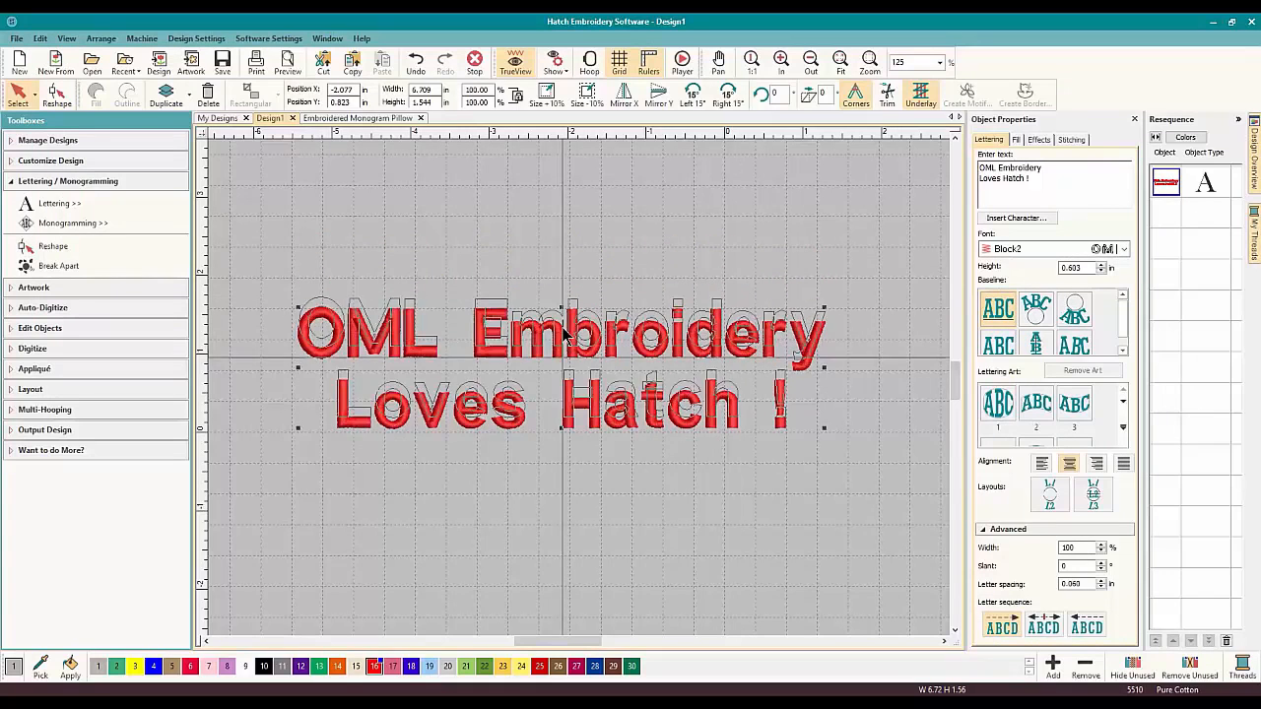
pyautogui.click(58, 265)
pyautogui.click(349, 346)
# Enlarge the "OML Embroidery" line proportionally to about 7.75 in wide and place it closely above "Loves Hatch !"
pyautogui.click(1162, 185)
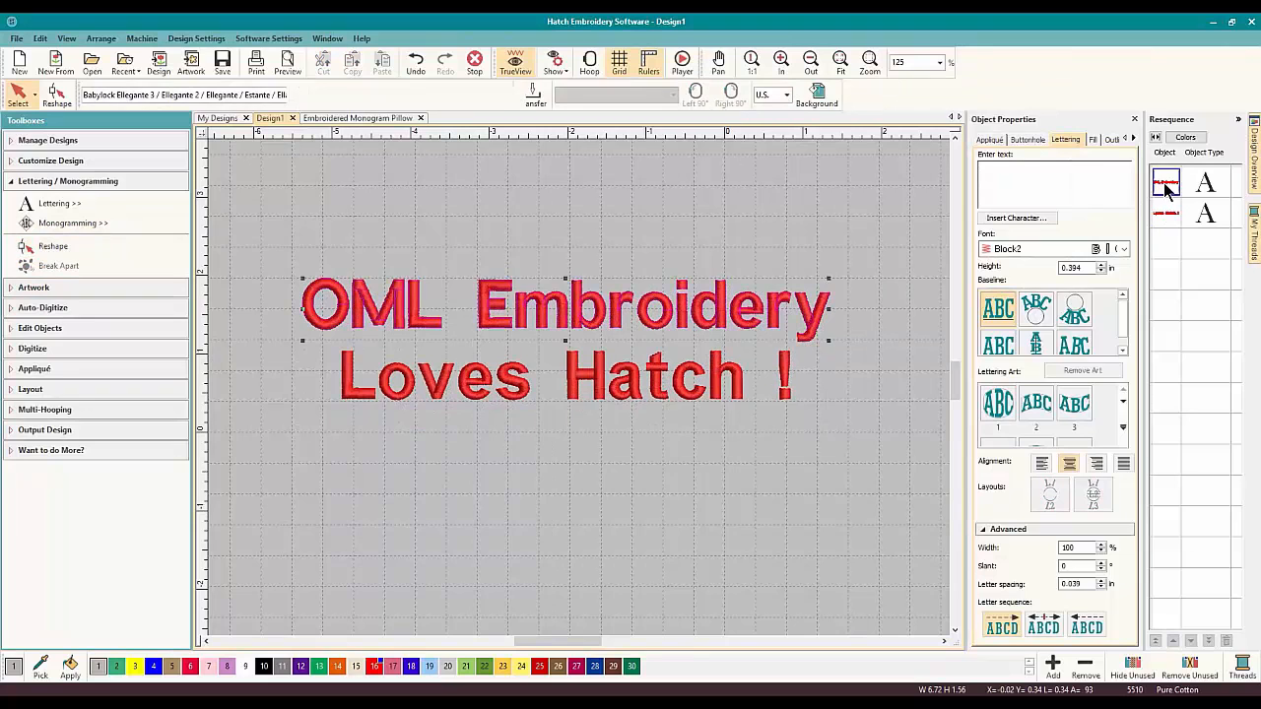
pyautogui.moveTo(581, 310)
pyautogui.mouseDown()
pyautogui.moveTo(545, 311)
pyautogui.moveTo(578, 255)
pyautogui.moveTo(576, 312)
pyautogui.mouseUp()
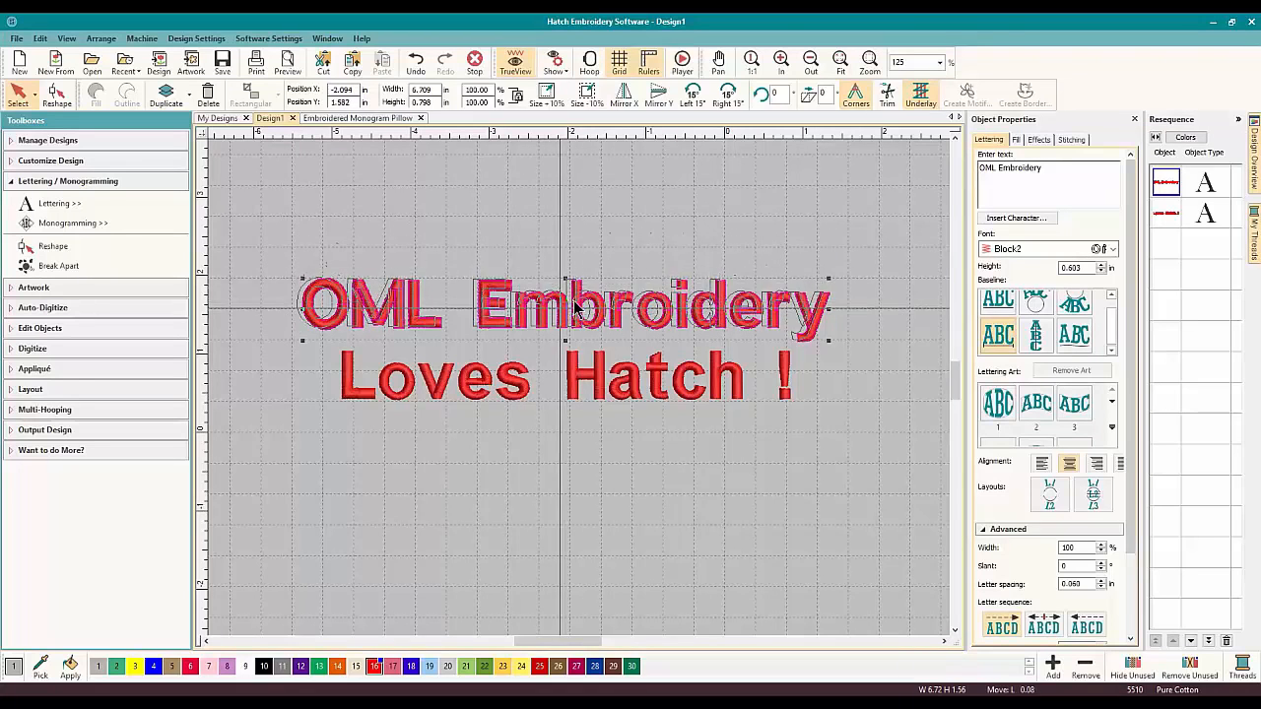
pyautogui.moveTo(823, 277); pyautogui.dragTo(900, 195)
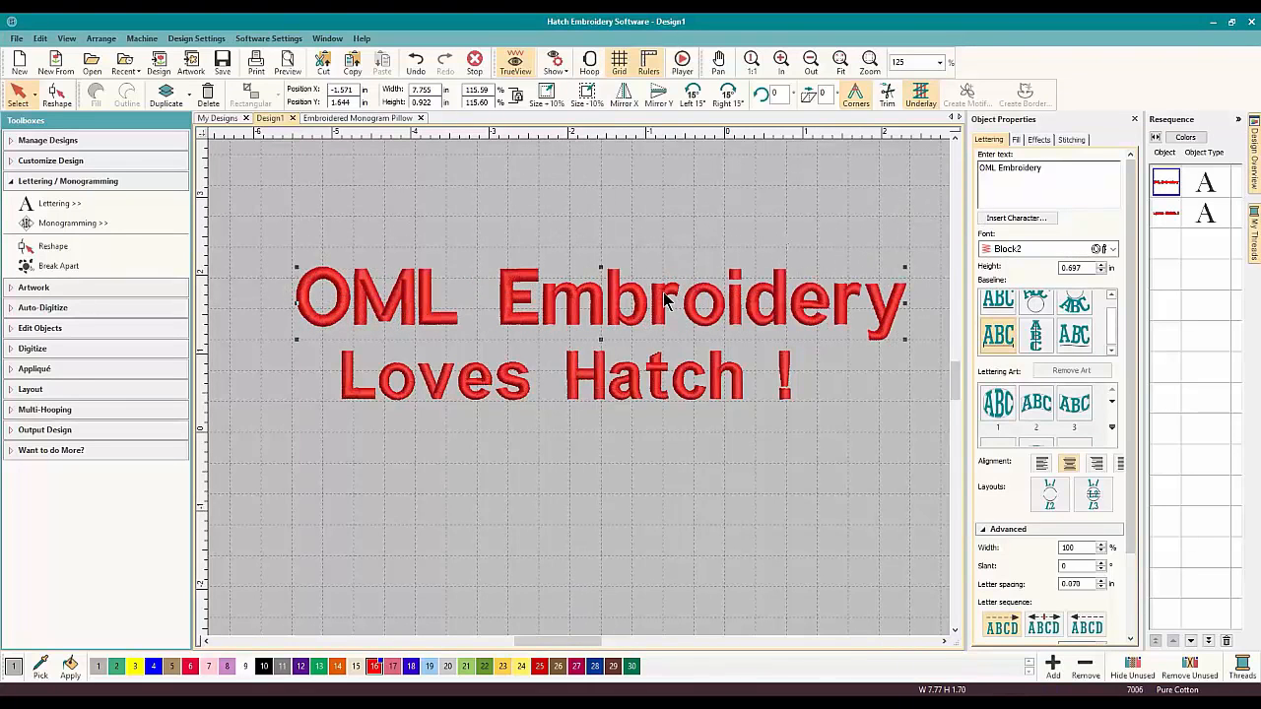
pyautogui.moveTo(665, 300); pyautogui.dragTo(648, 366)
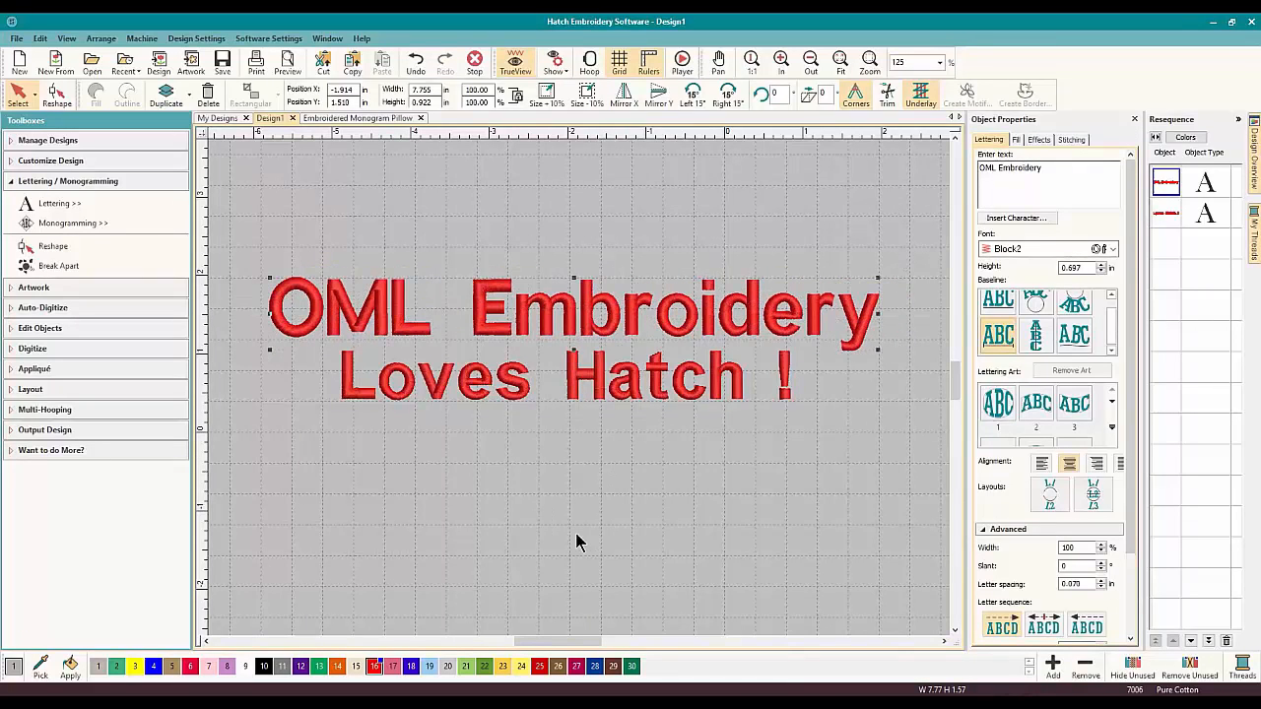
pyautogui.click(619, 527)
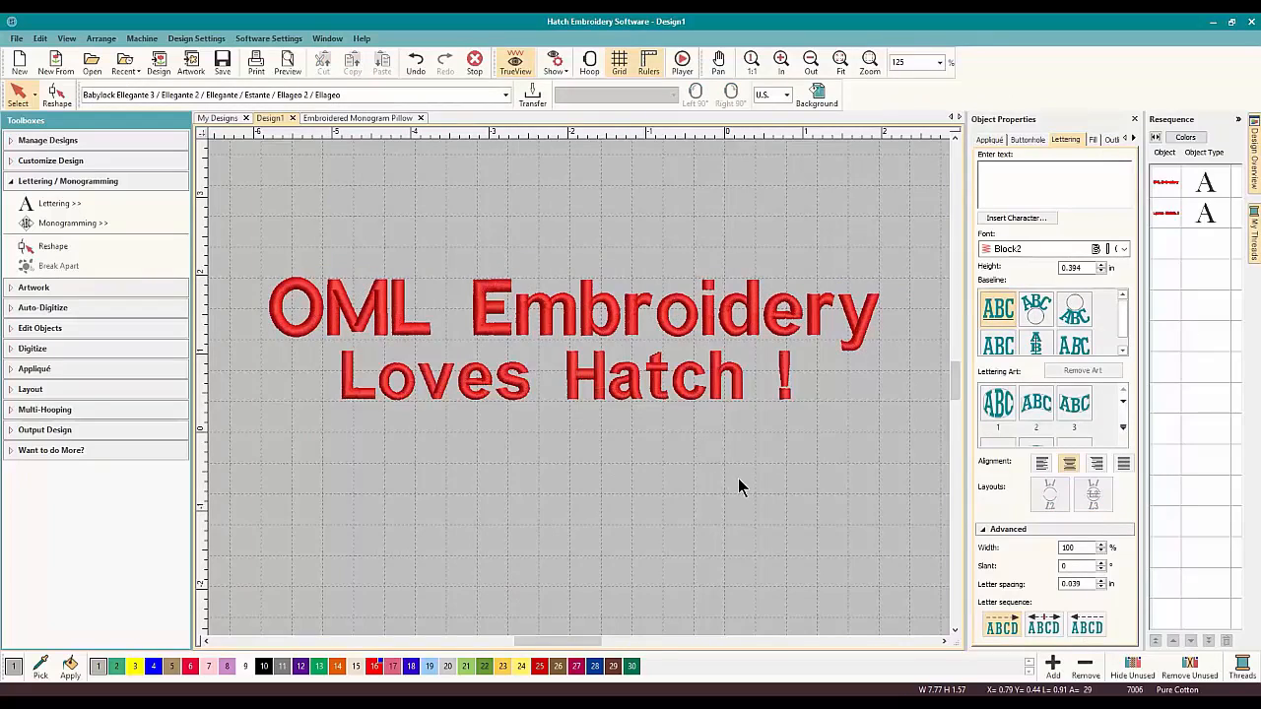
# Break the "Loves Hatch !" line apart into separate words and move "Hatch" down and slightly left, below the end of "Loves"
pyautogui.click(526, 396)
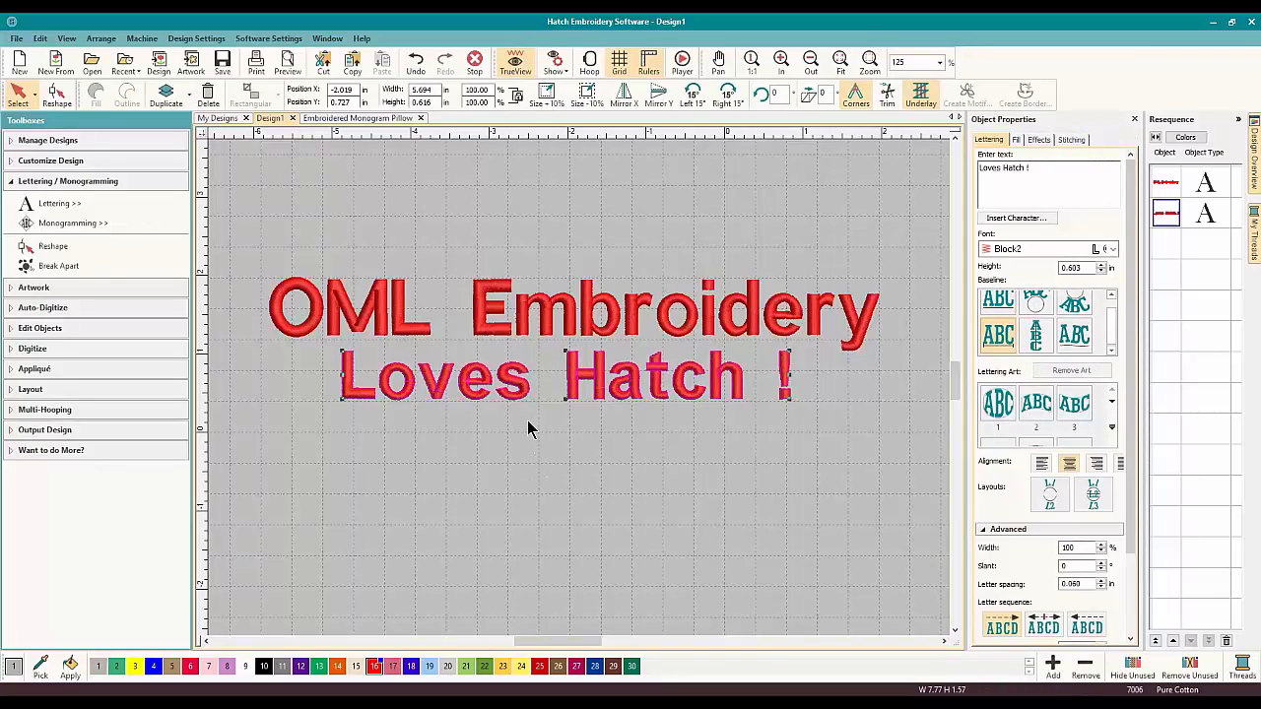
pyautogui.click(61, 268)
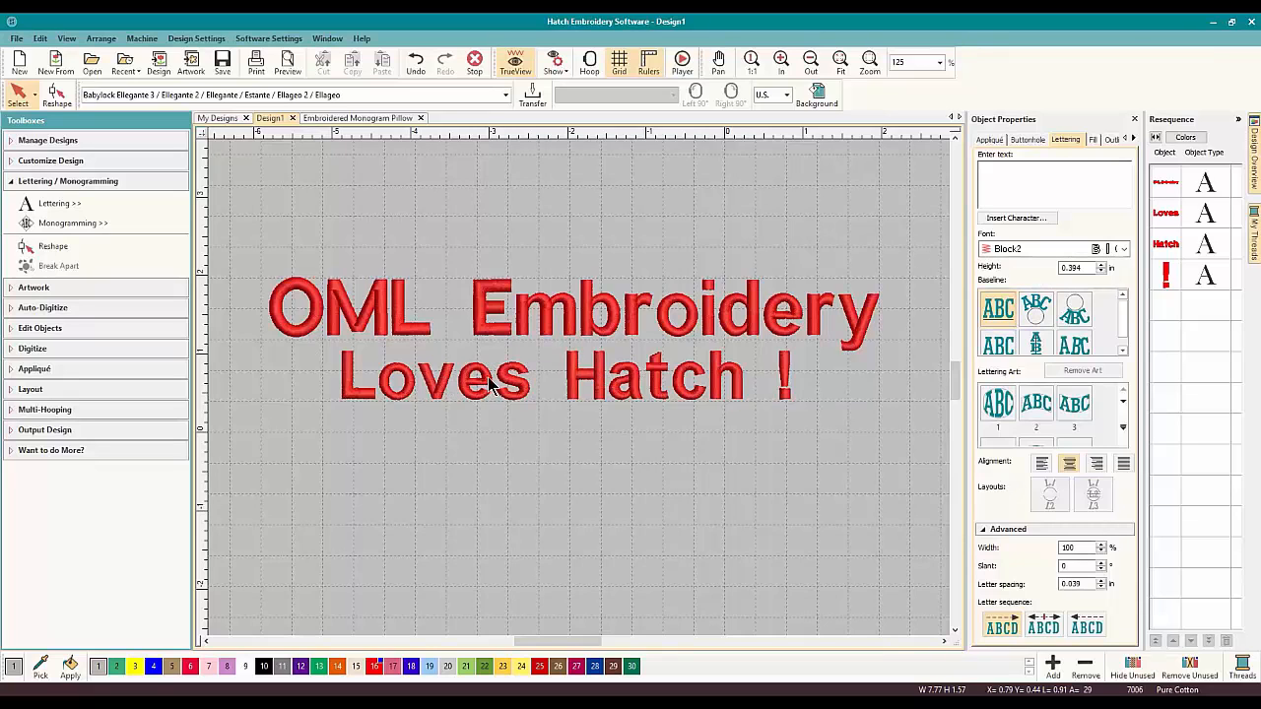
pyautogui.click(603, 383)
pyautogui.moveTo(603, 382)
pyautogui.mouseDown()
pyautogui.moveTo(597, 409)
pyautogui.moveTo(565, 424)
pyautogui.mouseUp()
pyautogui.click(571, 522)
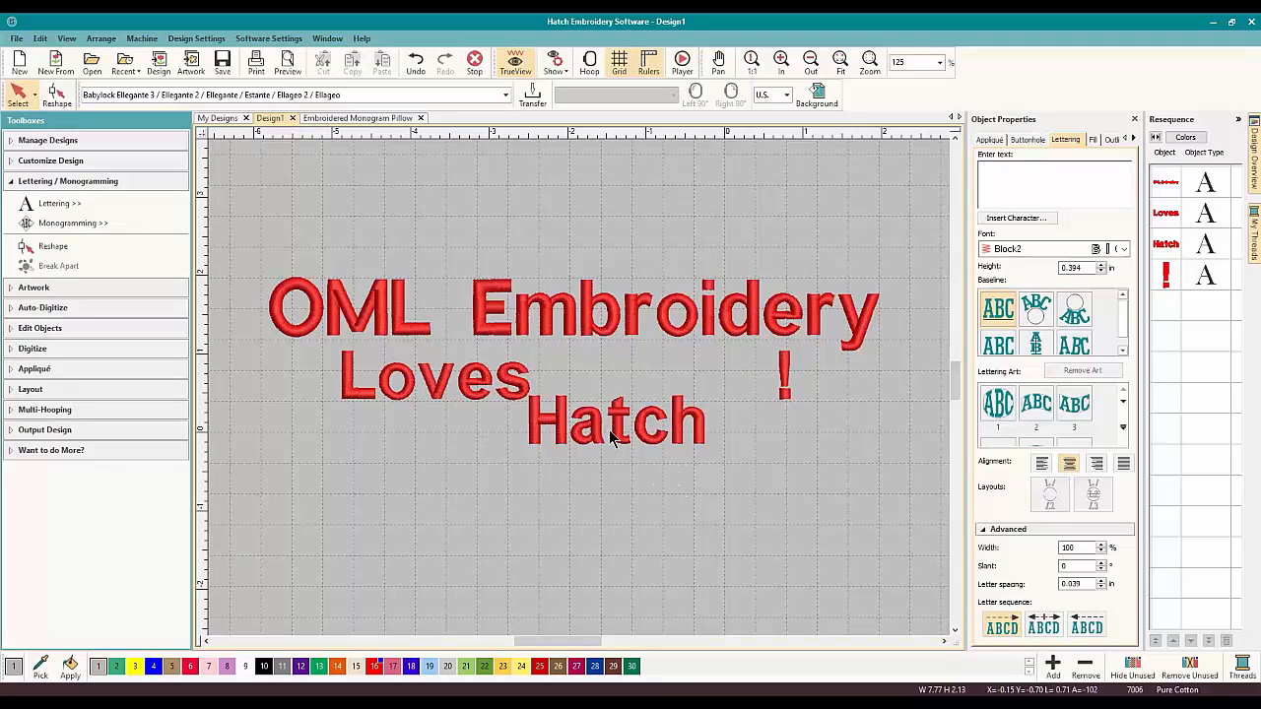
# Enlarge the exclamation mark to about 1.25 in tall and place it just after "Hatch"
pyautogui.click(784, 376)
pyautogui.moveTo(784, 376)
pyautogui.mouseDown()
pyautogui.moveTo(729, 421)
pyautogui.moveTo(750, 381)
pyautogui.moveTo(802, 342)
pyautogui.moveTo(796, 357)
pyautogui.mouseUp()
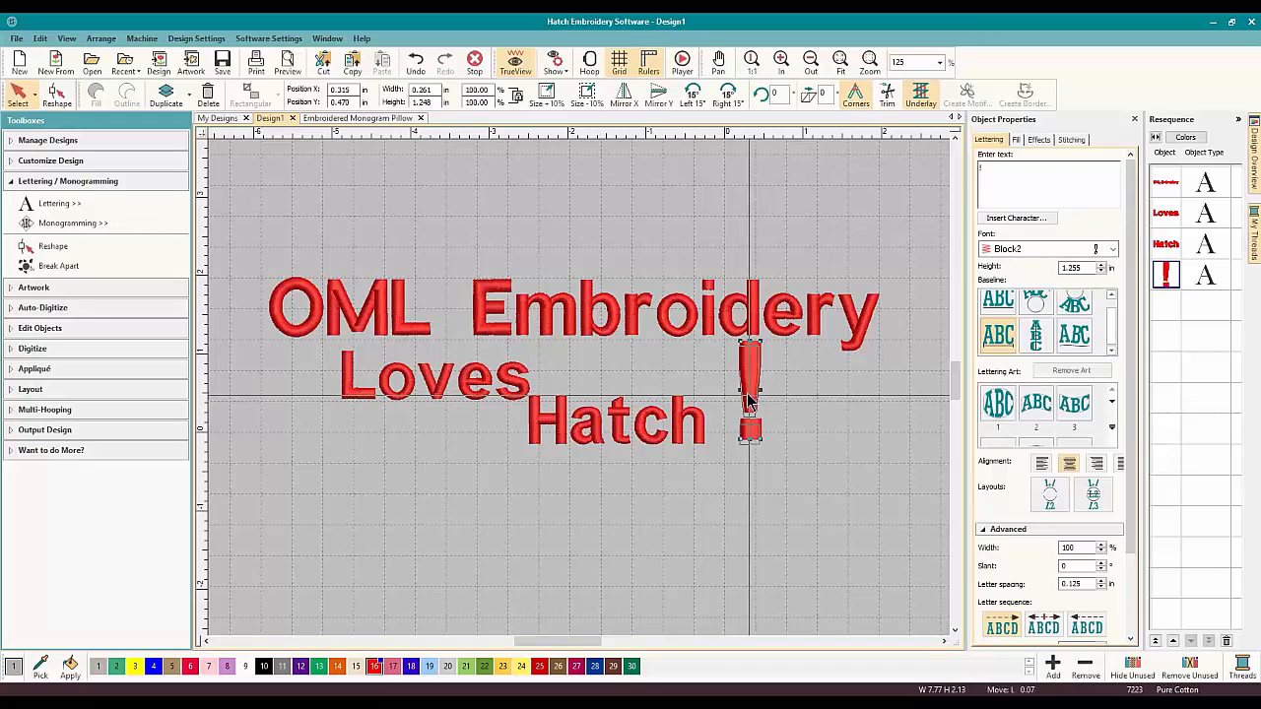
# Break the word "Hatch" apart into individual letters and select the H, a and t objects one after another
pyautogui.click(616, 440)
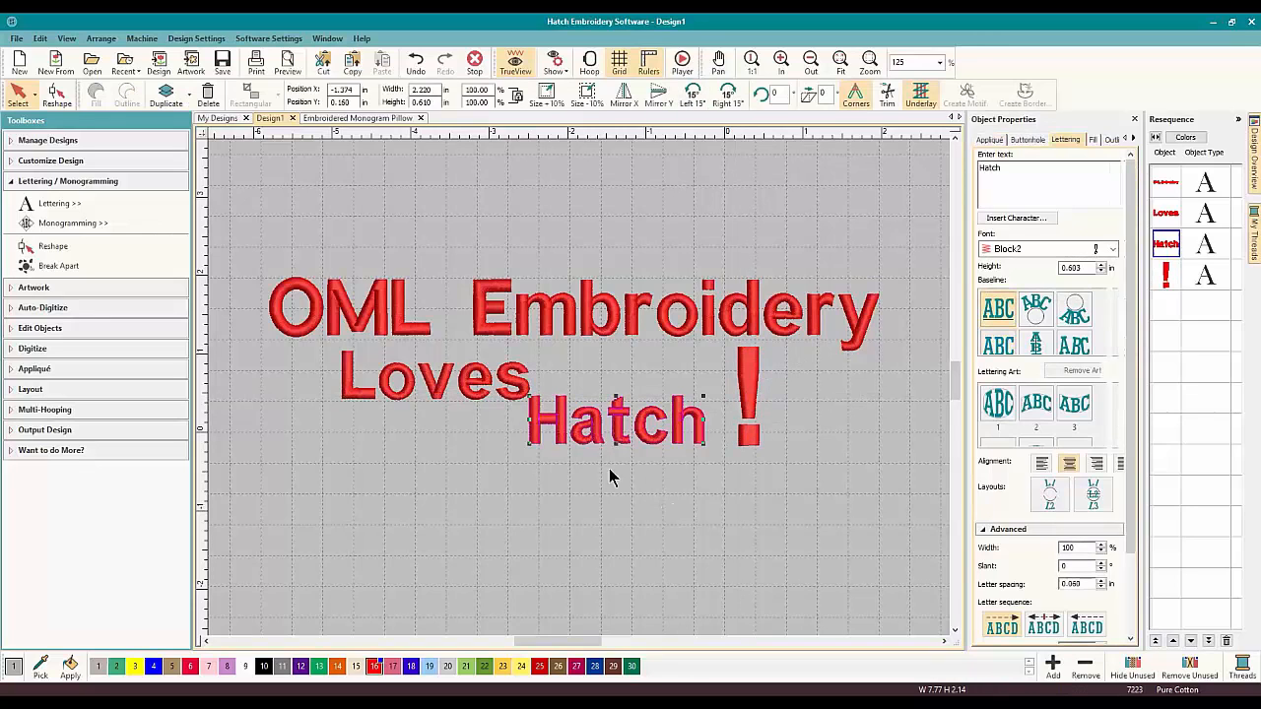
pyautogui.click(75, 266)
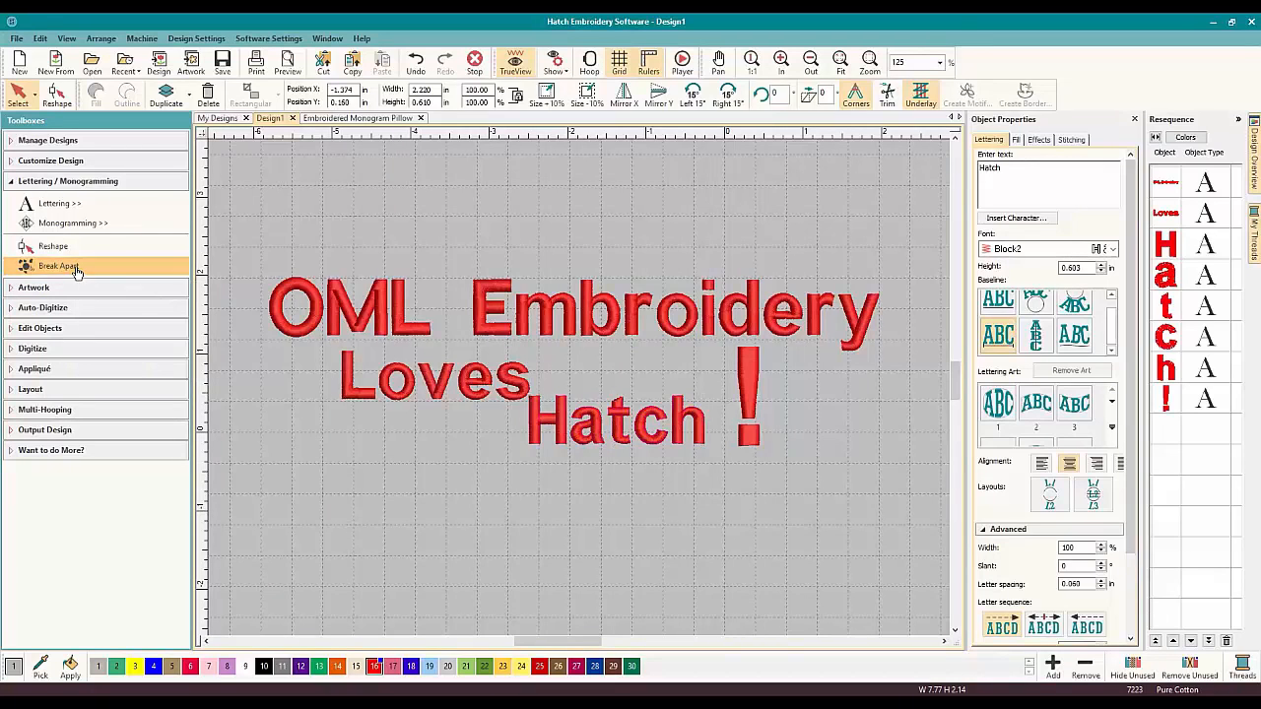
pyautogui.click(1168, 254)
pyautogui.click(1168, 284)
pyautogui.click(1168, 321)
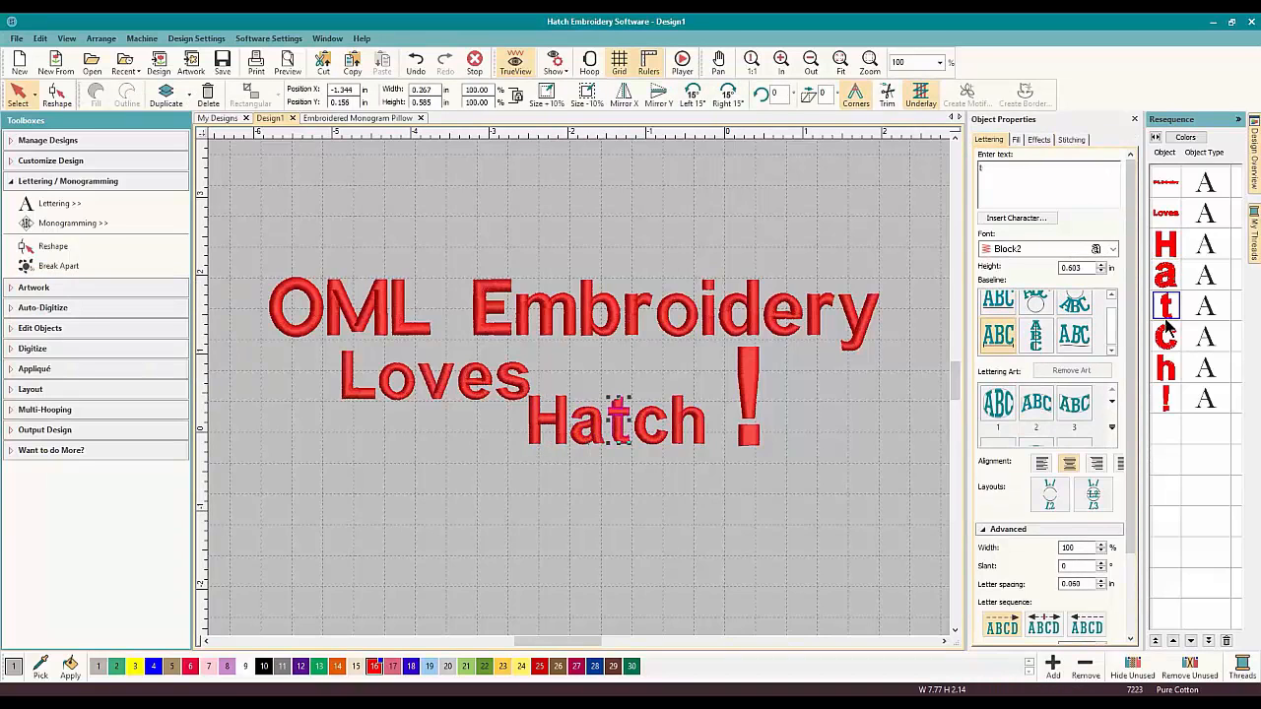
# Recolor the individual letter "a" of "Hatch" with thread color 18 and the letter "c" with color 25
pyautogui.click(1168, 338)
pyautogui.click(1168, 372)
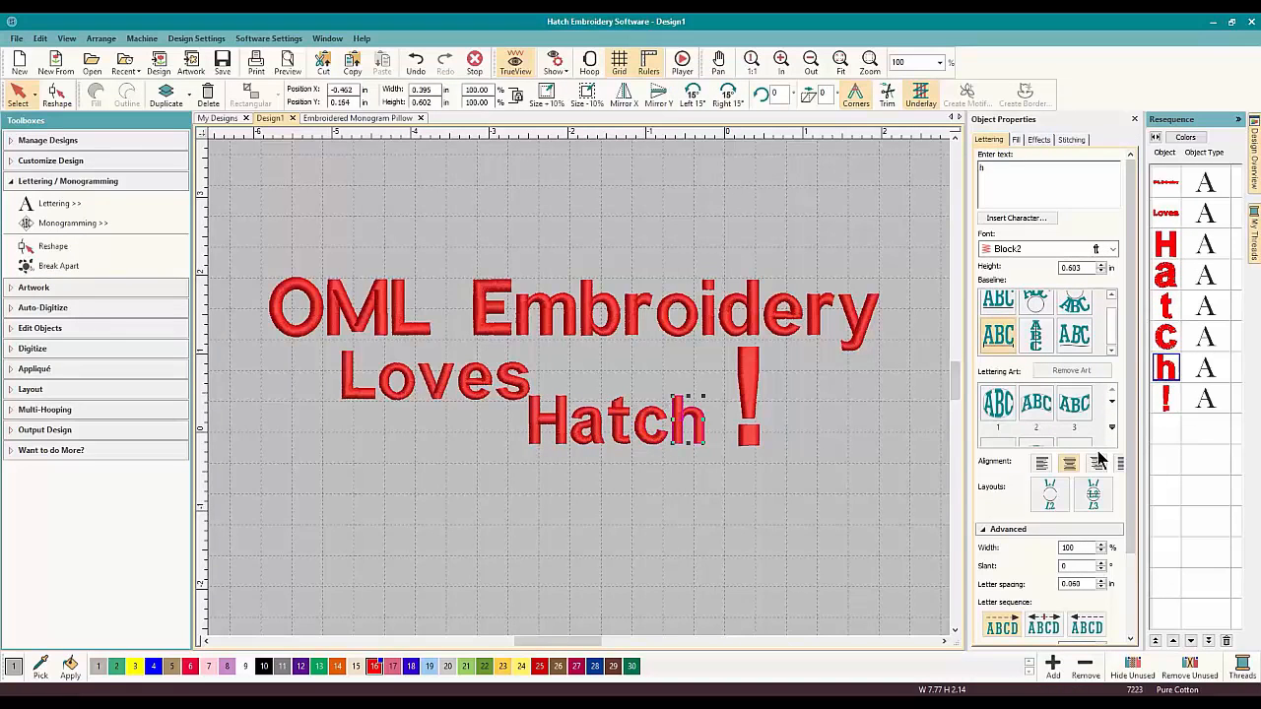
pyautogui.click(586, 430)
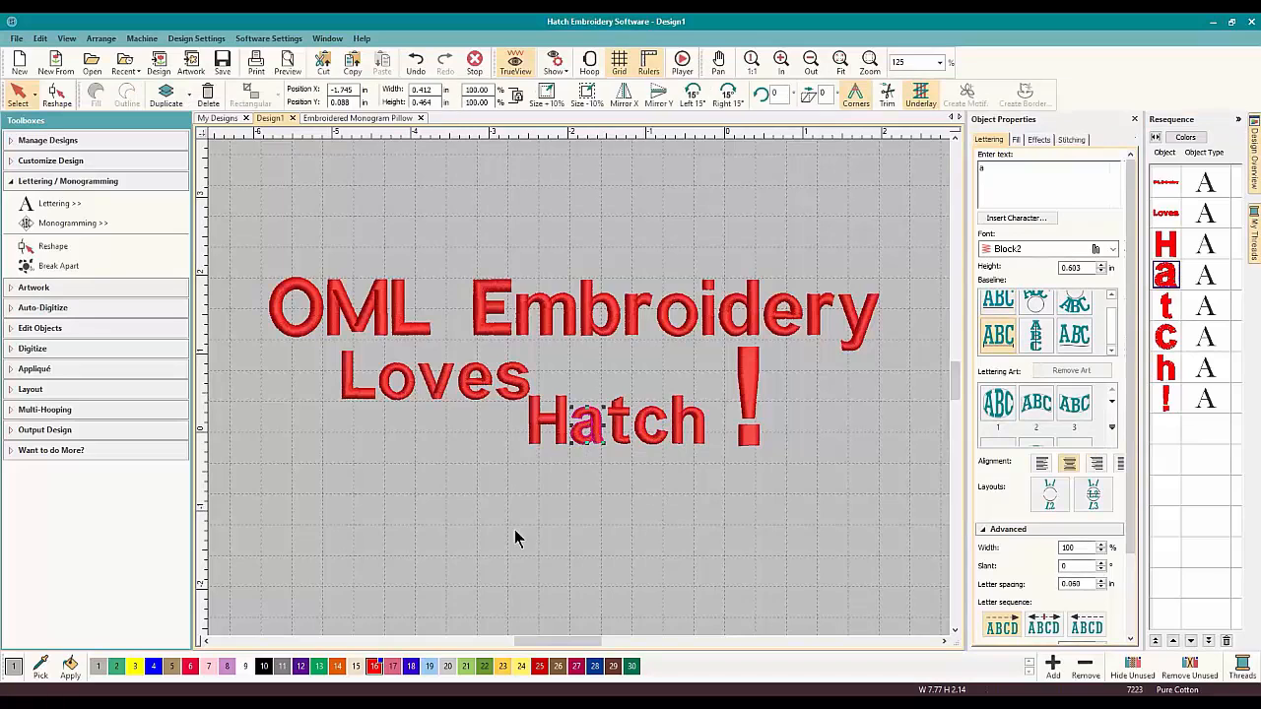
pyautogui.click(410, 666)
pyautogui.click(651, 439)
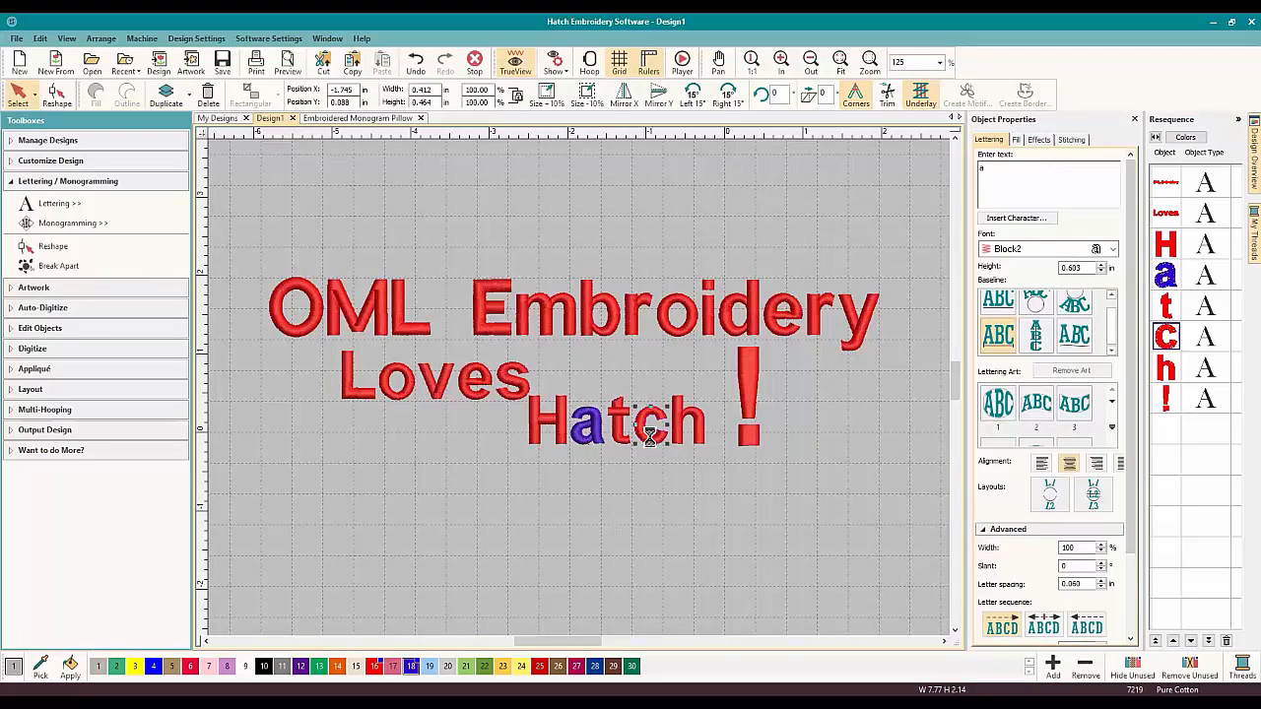
pyautogui.click(539, 666)
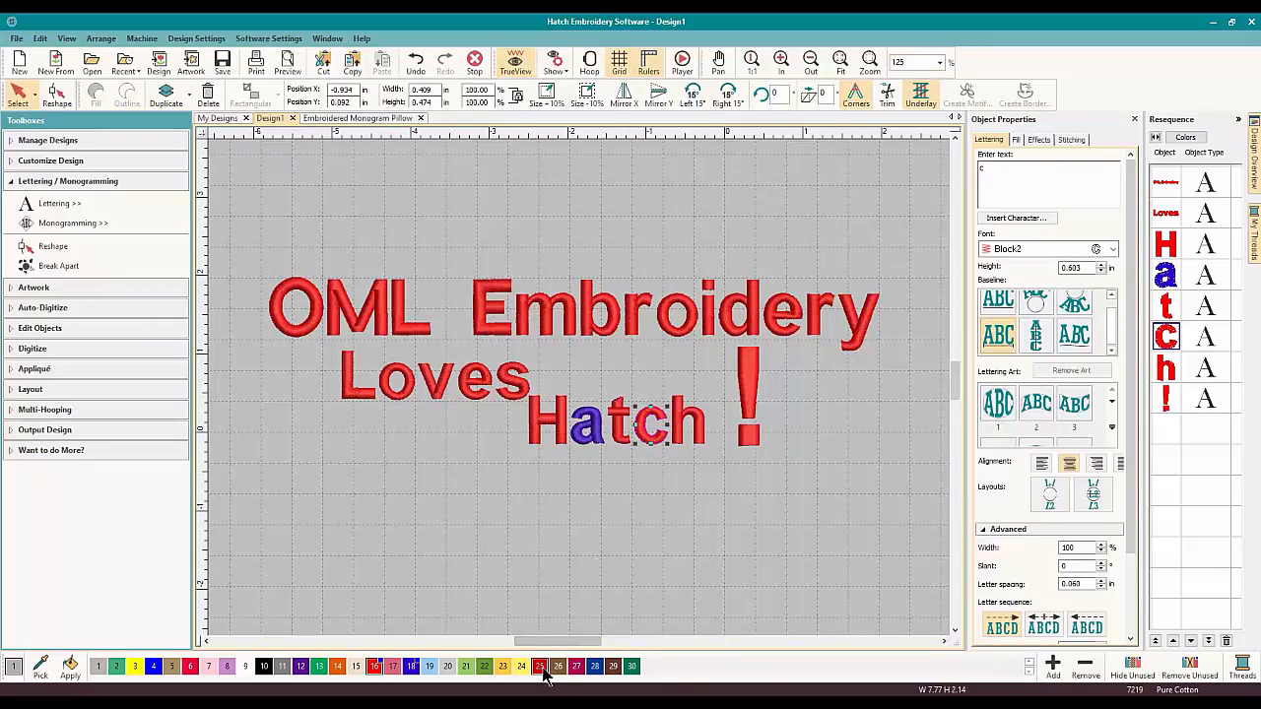
# Recolor the final "h" of "Hatch" with thread color 30 and the capital "H" with color 8
pyautogui.click(703, 438)
pyautogui.click(632, 665)
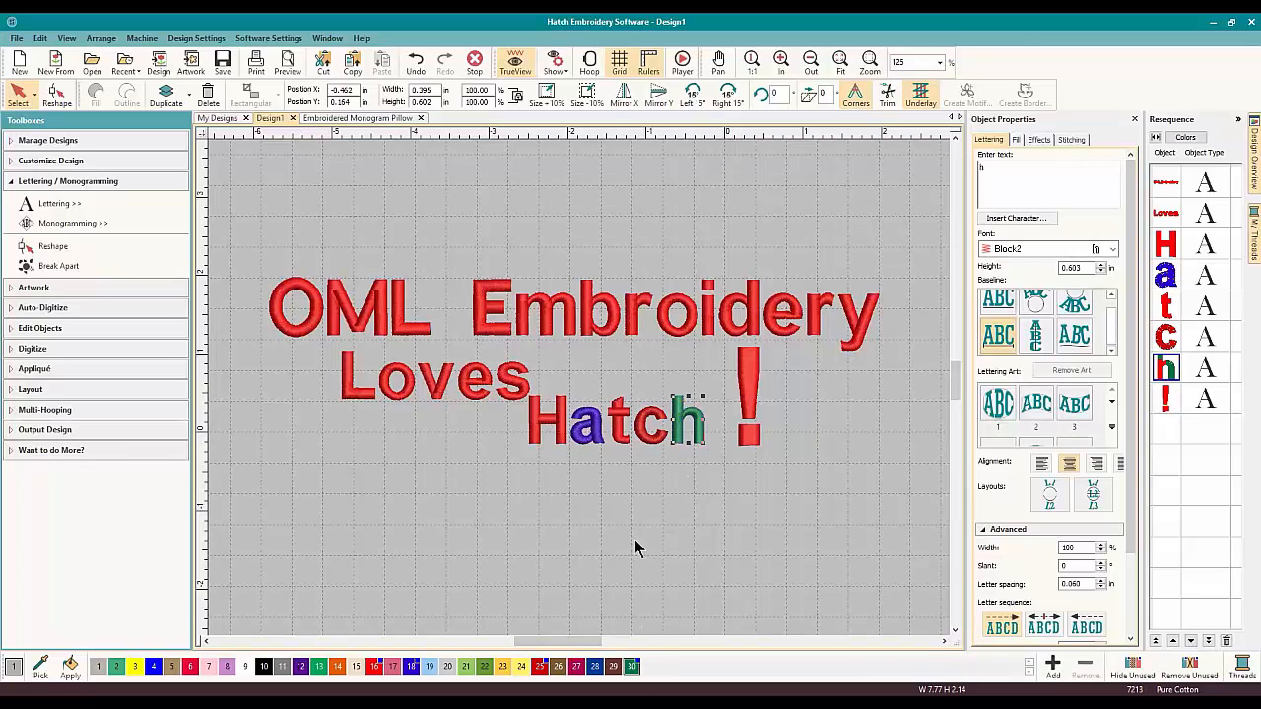
pyautogui.click(531, 438)
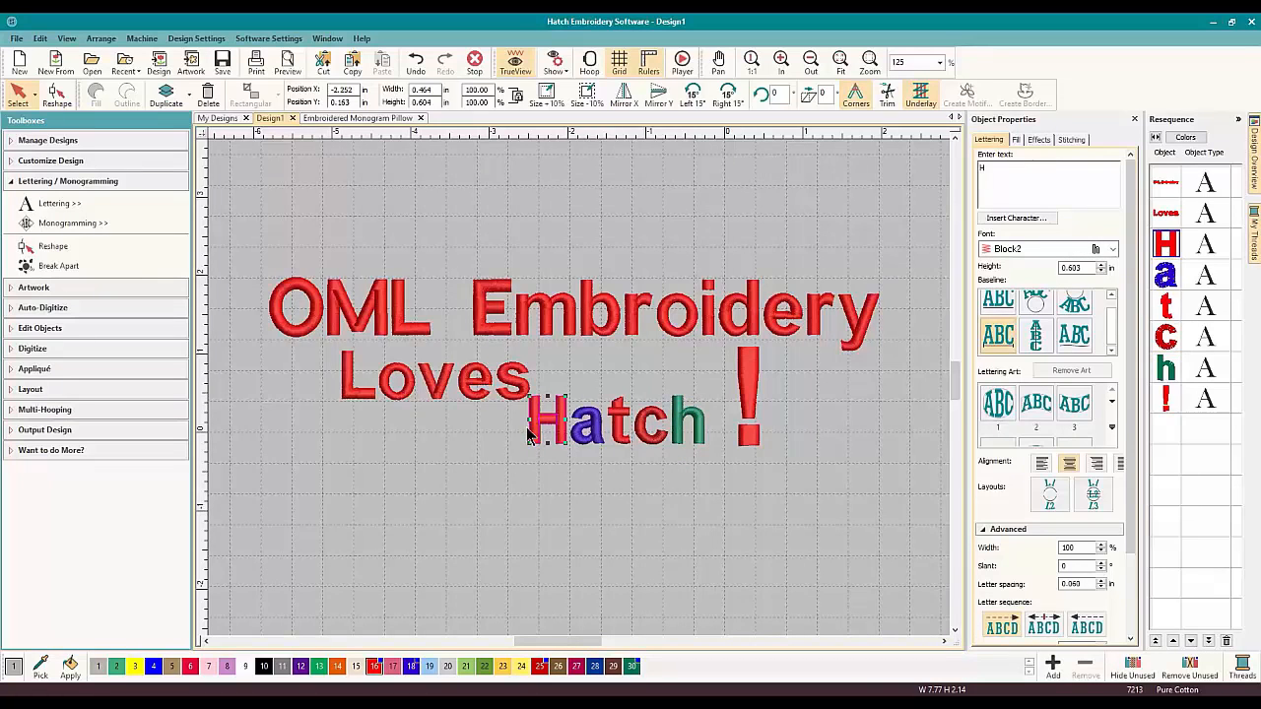
pyautogui.click(226, 665)
pyautogui.click(501, 560)
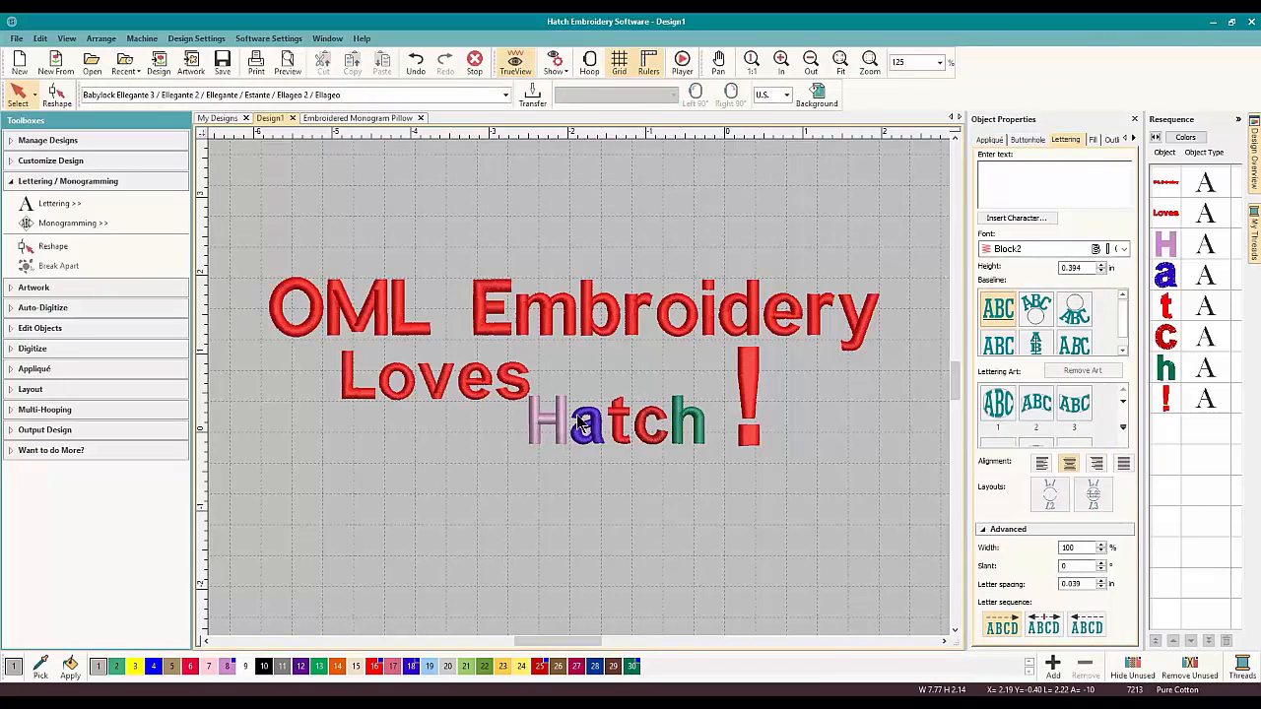
# Enlarge the capital "H" to about 0.76 in tall and stagger the letters of "Hatch" at uneven heights below "Loves"
pyautogui.click(558, 434)
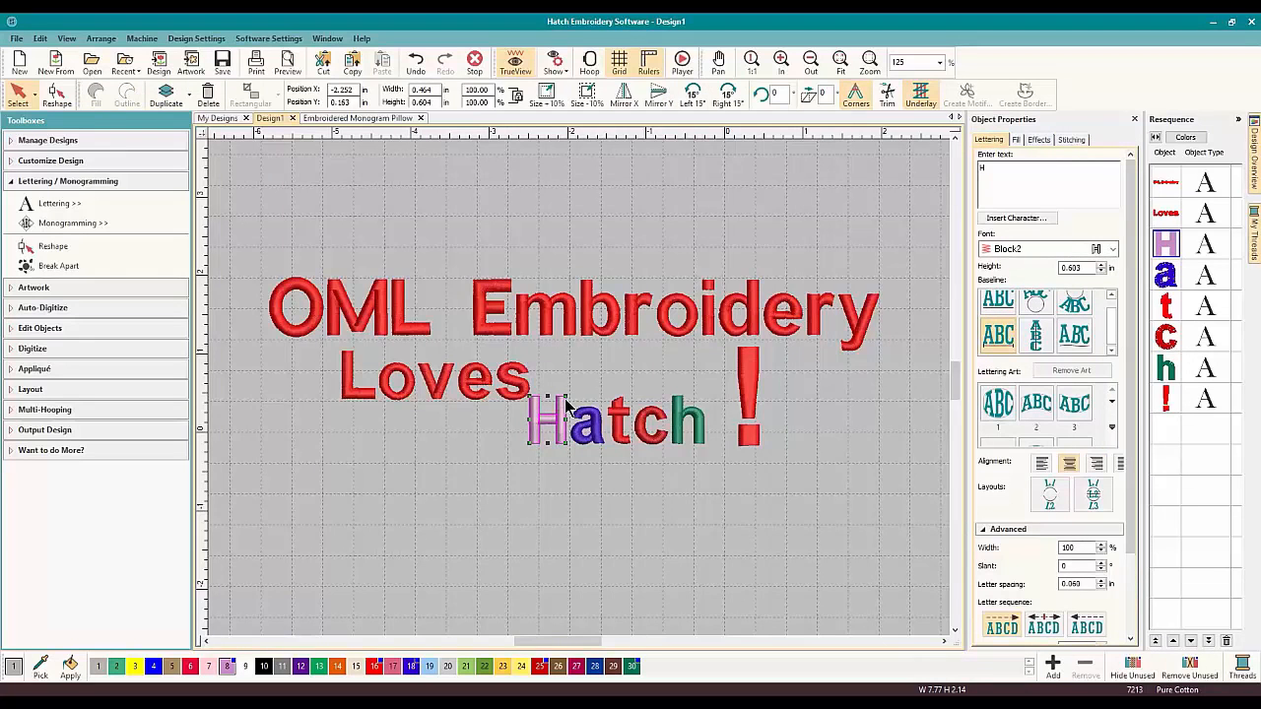
pyautogui.moveTo(568, 396); pyautogui.dragTo(665, 467)
pyautogui.click(594, 425)
pyautogui.click(617, 434)
pyautogui.click(648, 425)
pyautogui.click(679, 428)
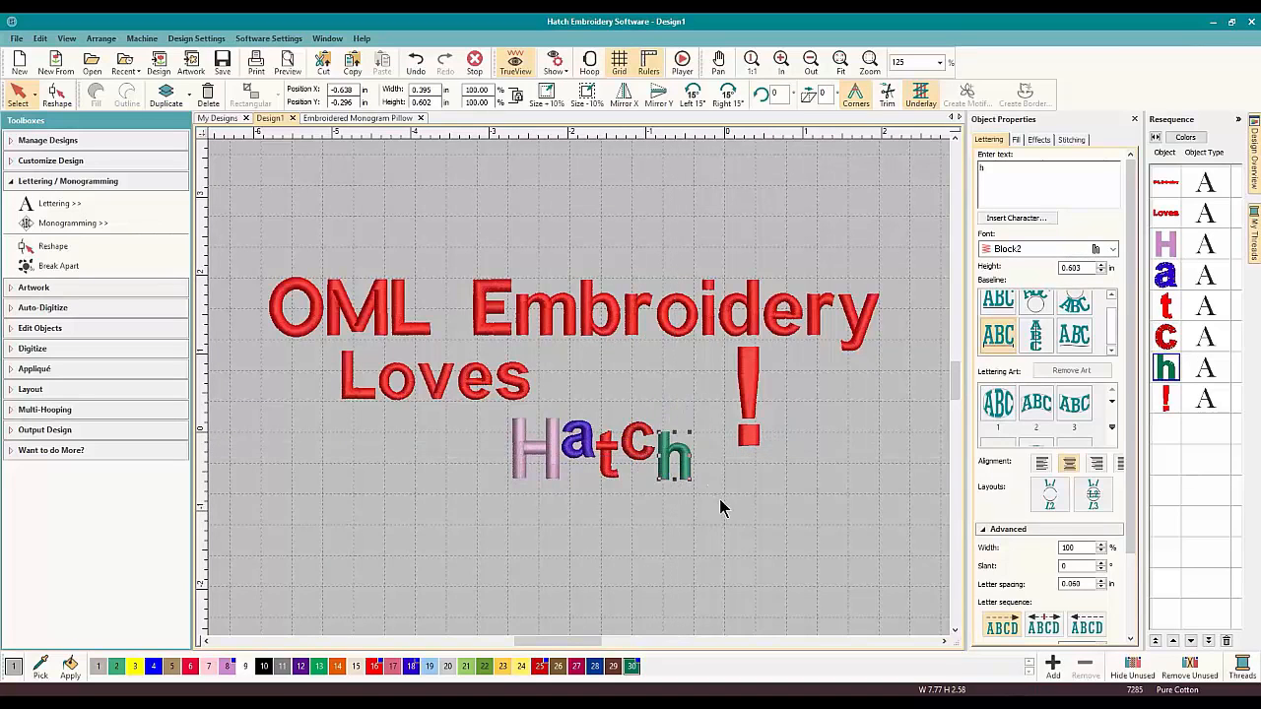
pyautogui.click(719, 507)
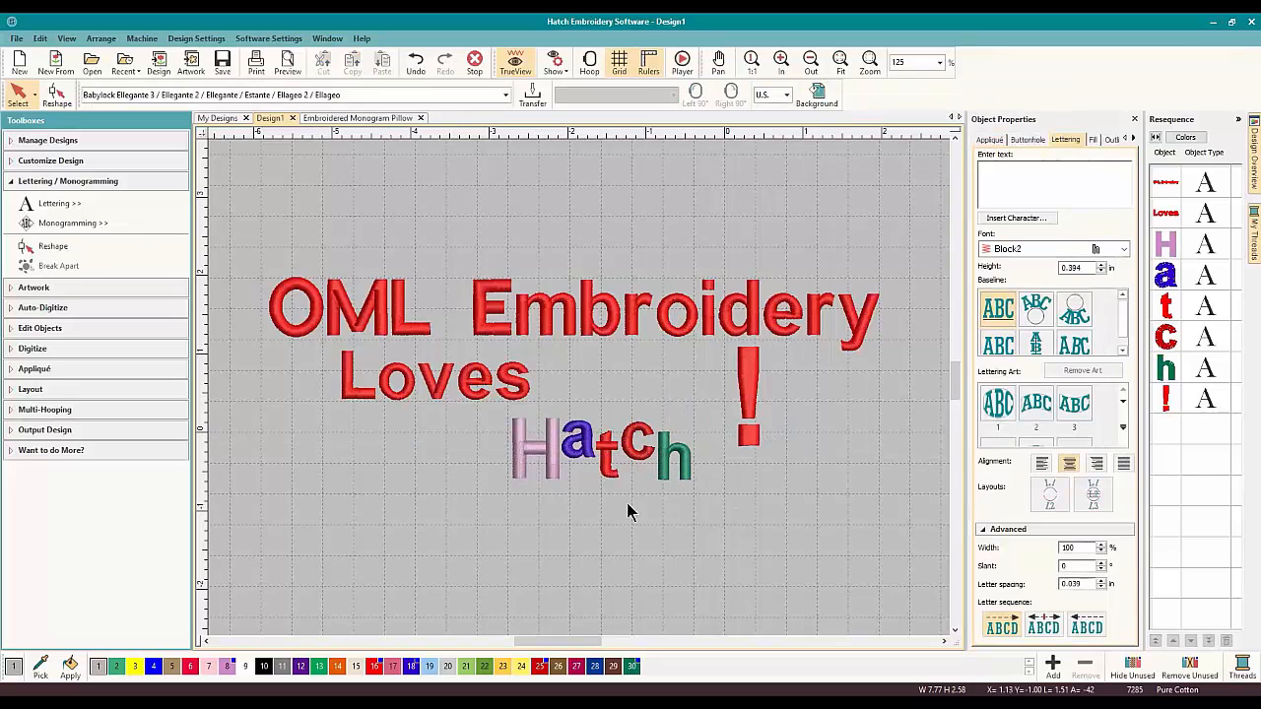
# Break the capital "H" of "Hatch" apart into its separate stitch objects and select the resulting pieces one after another
pyautogui.click(518, 462)
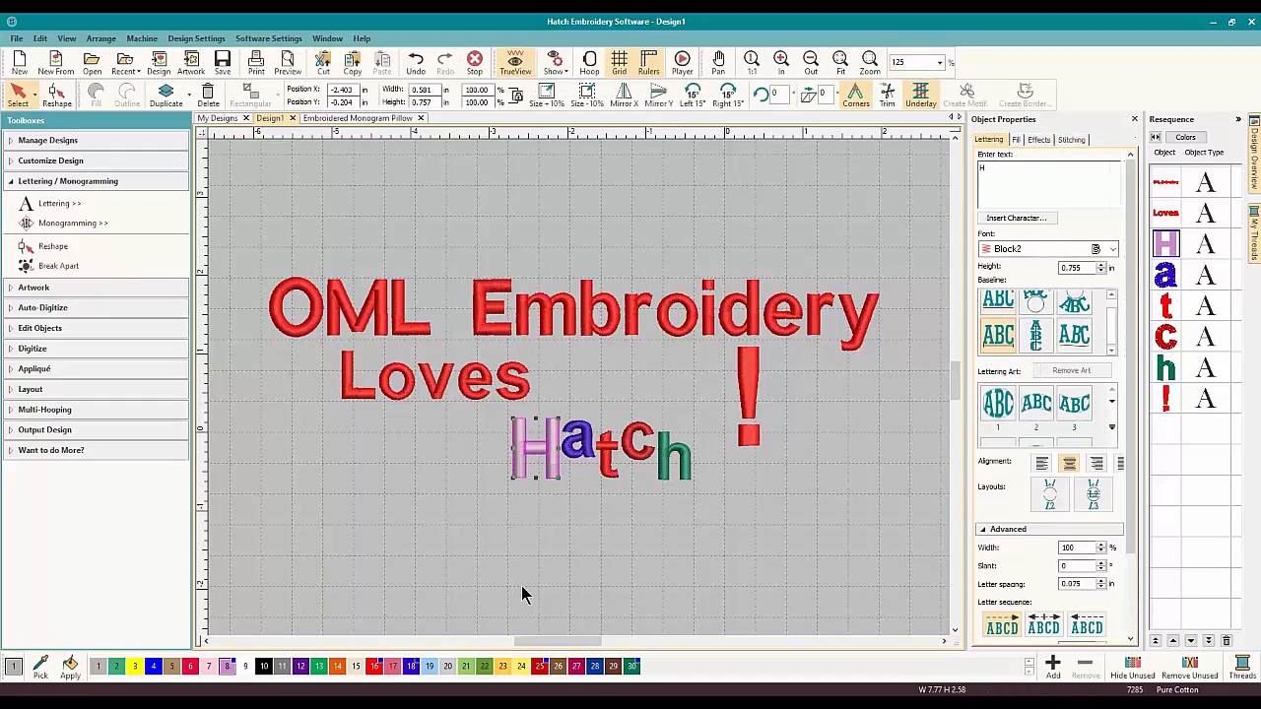
pyautogui.click(59, 266)
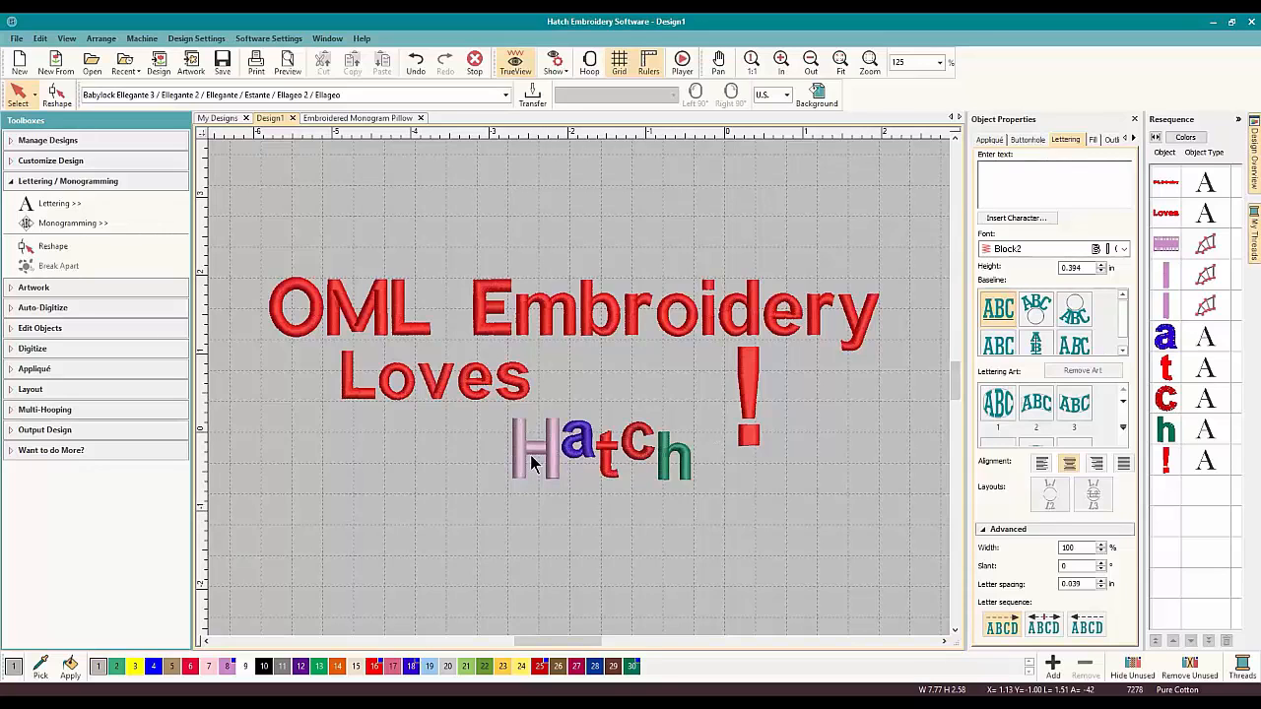
pyautogui.click(1166, 274)
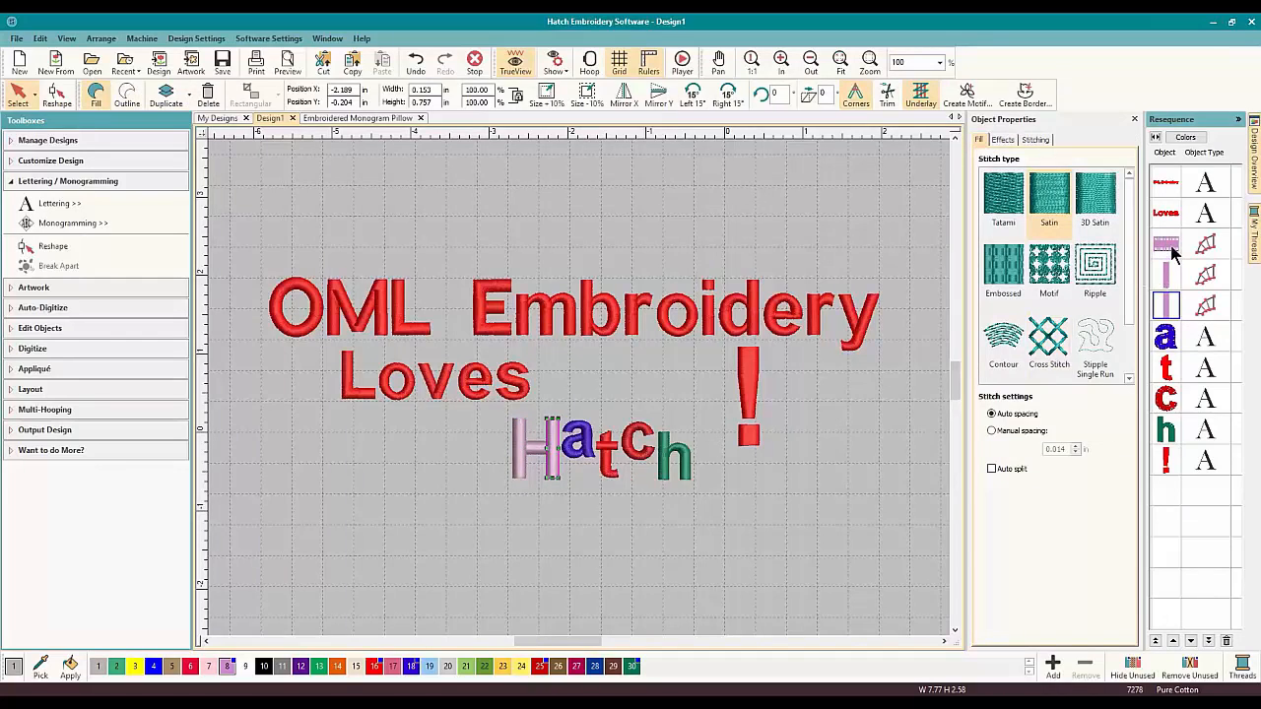
pyautogui.click(1172, 254)
pyautogui.click(1168, 303)
pyautogui.click(569, 514)
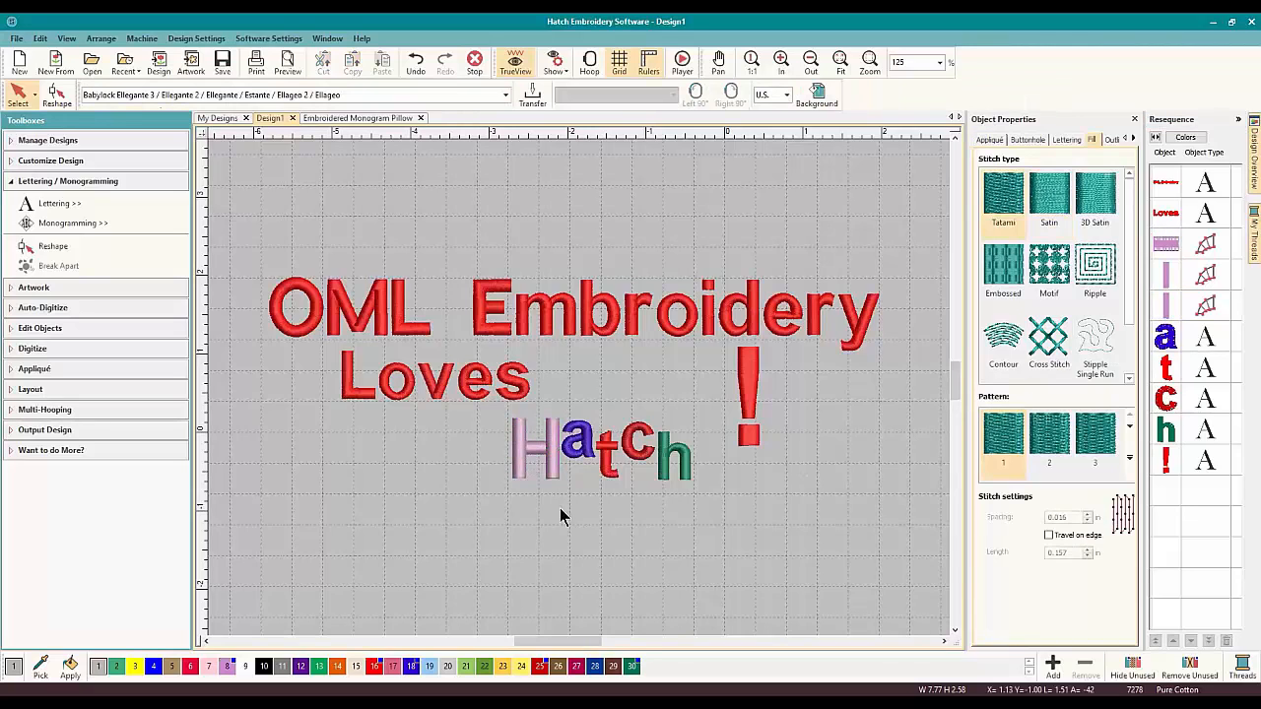
# Break the "OML Embroidery" line apart into separate words and recolor "OML" with black thread color 10
pyautogui.click(751, 374)
pyautogui.press('Escape')
pyautogui.click(485, 320)
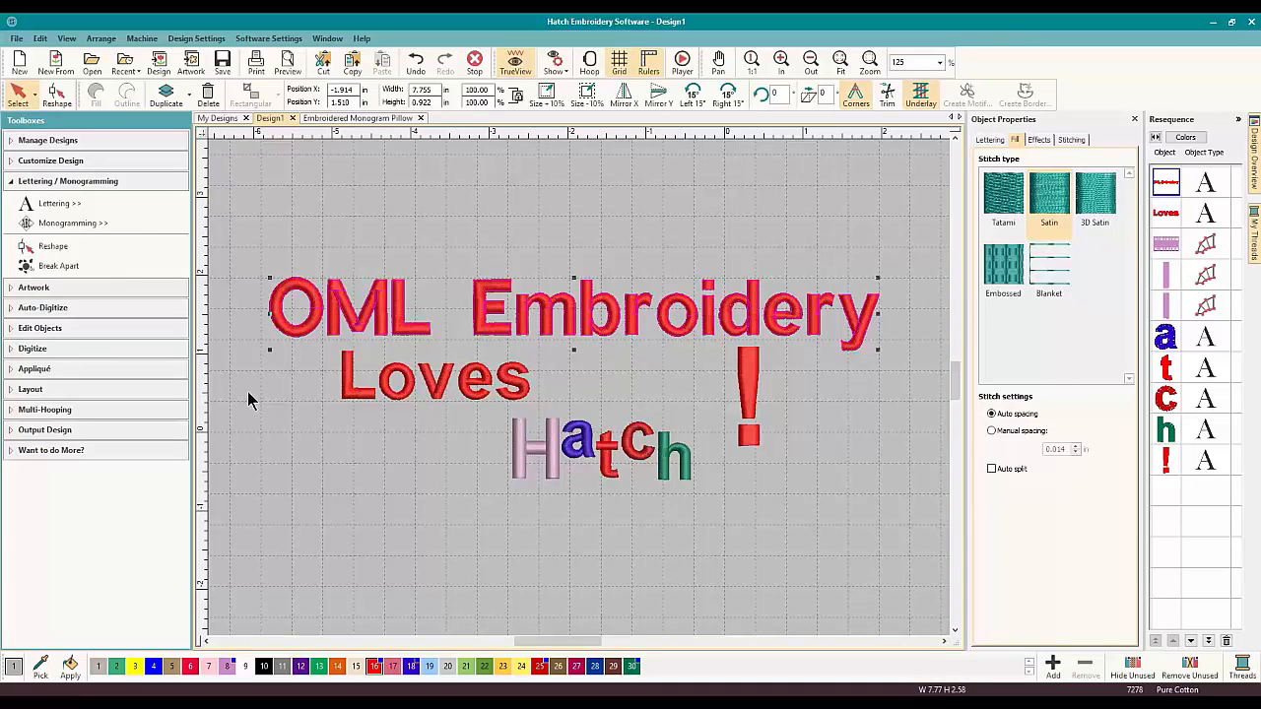
pyautogui.click(59, 268)
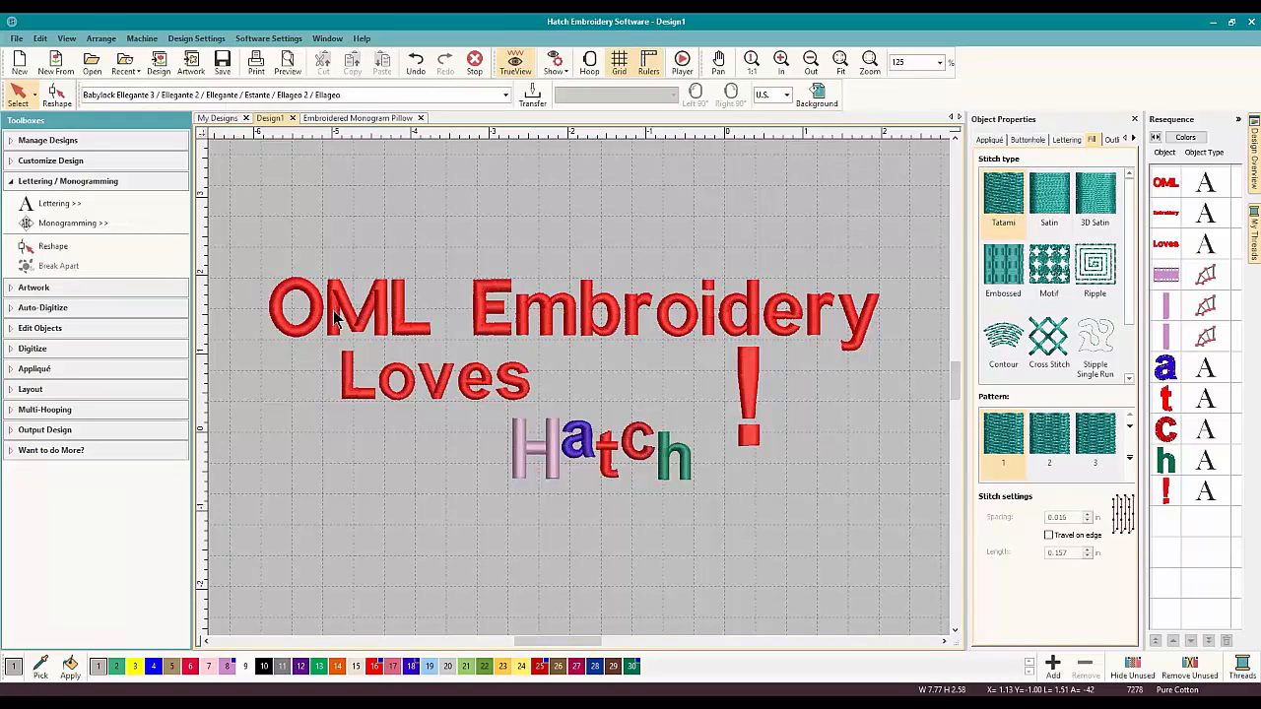
pyautogui.click(1166, 183)
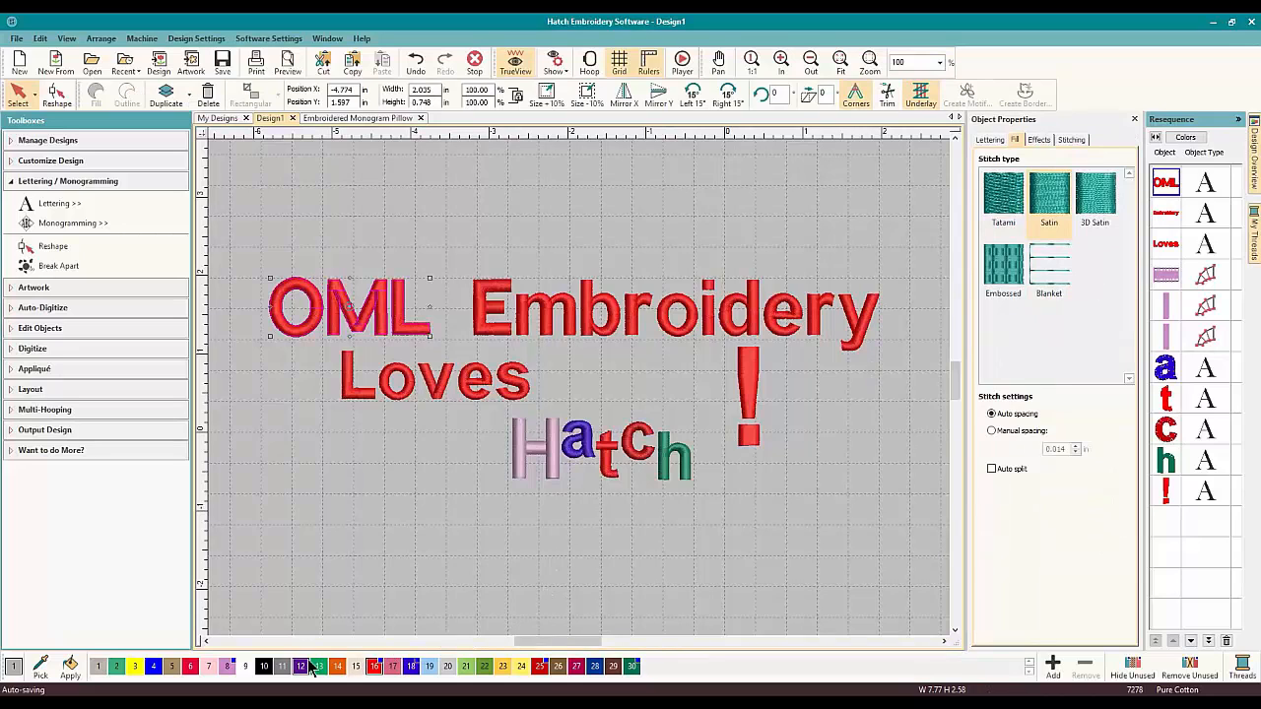
pyautogui.click(264, 668)
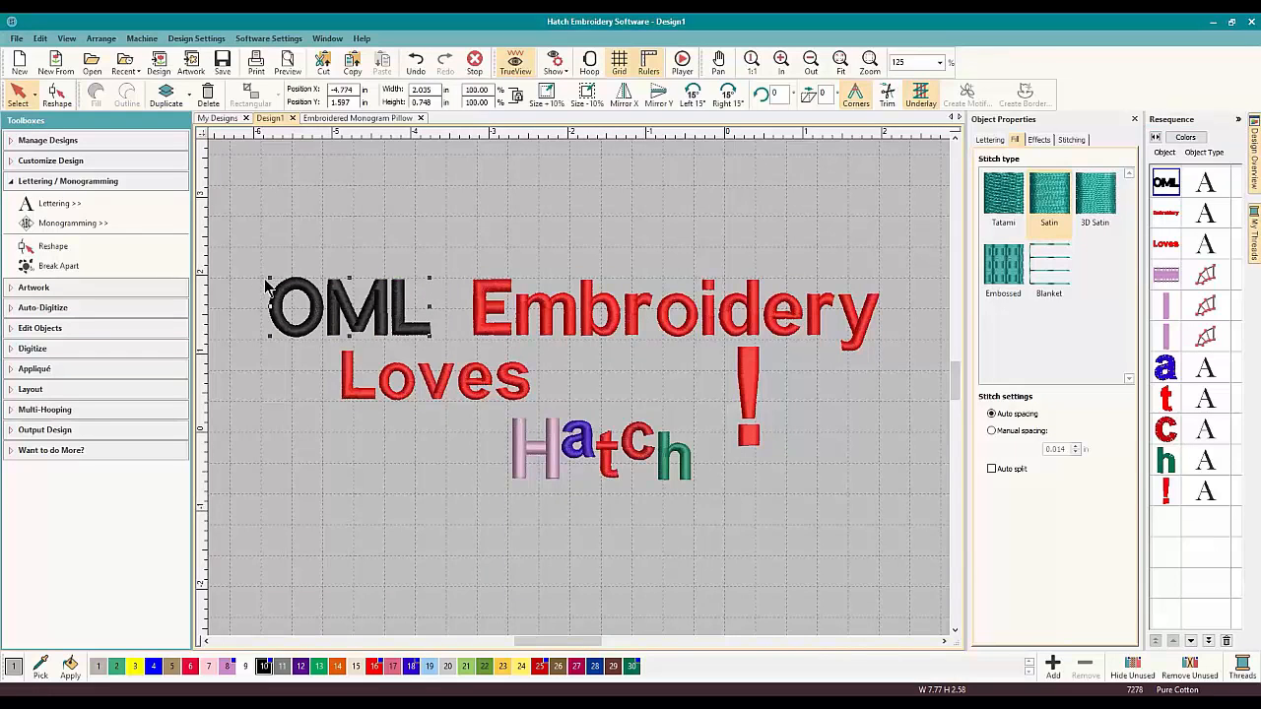
# Enlarge "OML" proportionally to about 2.75 in wide and place it just before "Embroidery"
pyautogui.moveTo(270, 279); pyautogui.dragTo(210, 155)
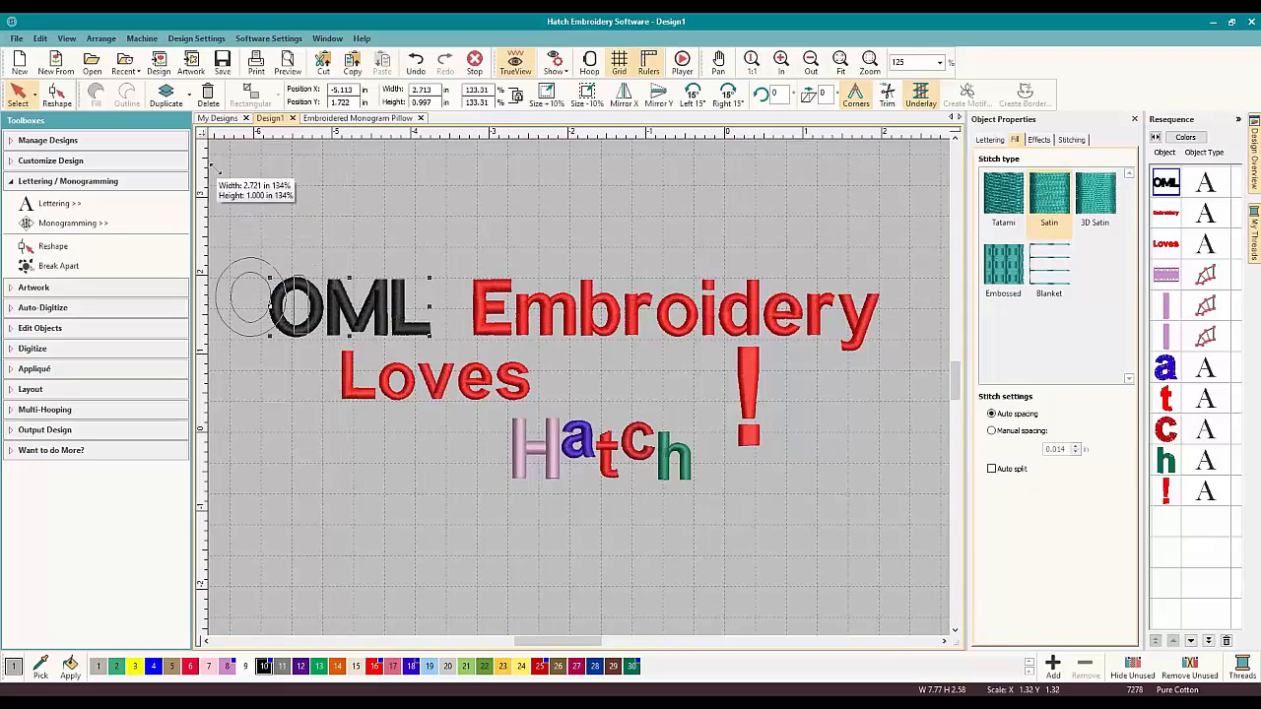
pyautogui.moveTo(320, 303); pyautogui.dragTo(356, 303)
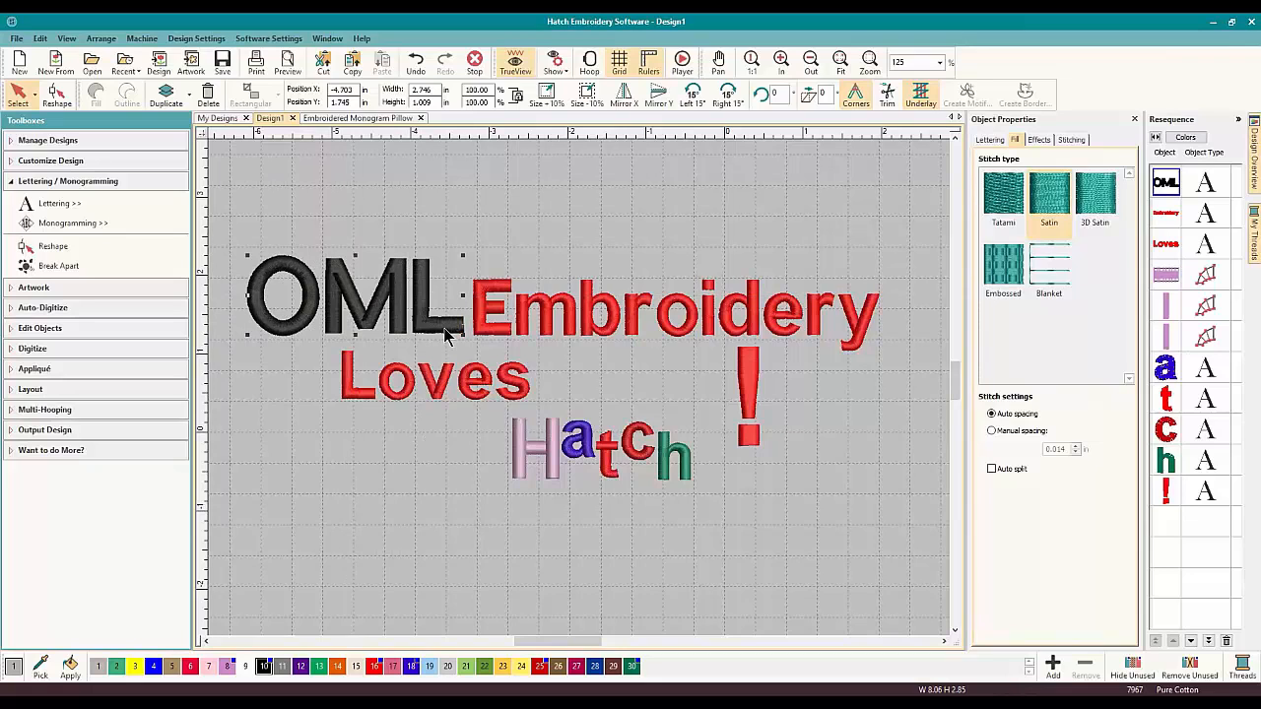
pyautogui.click(421, 514)
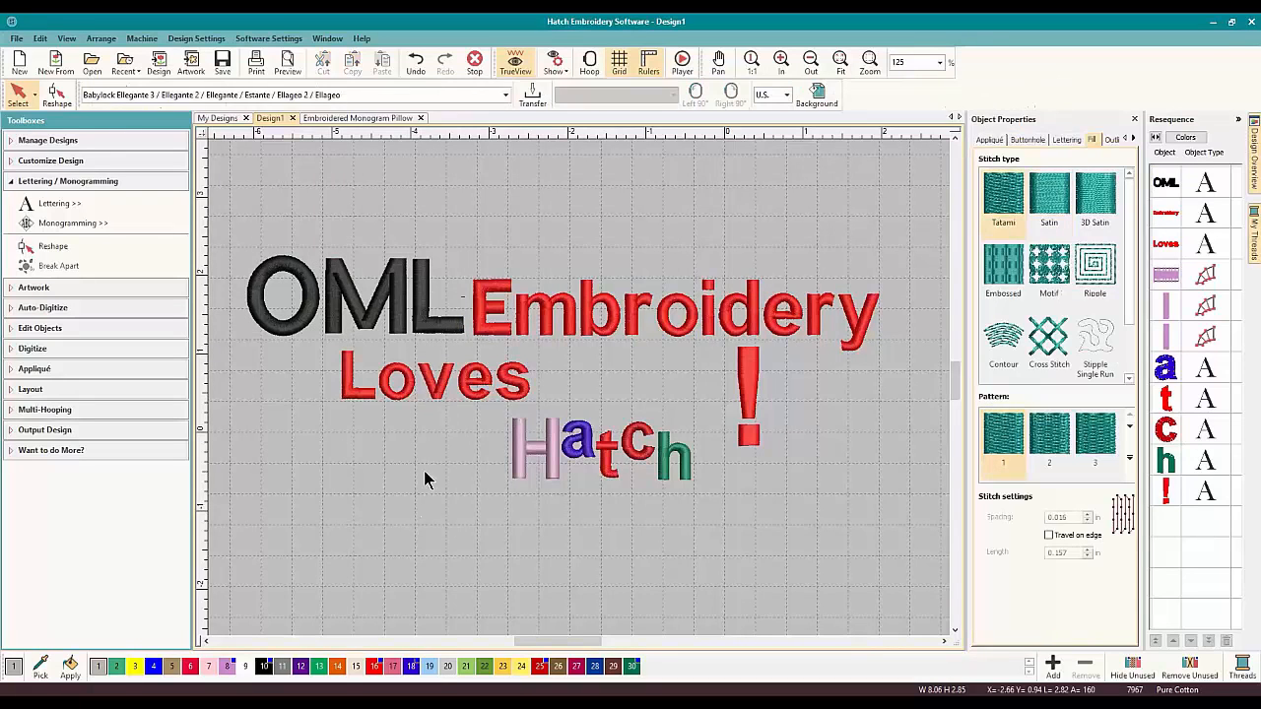